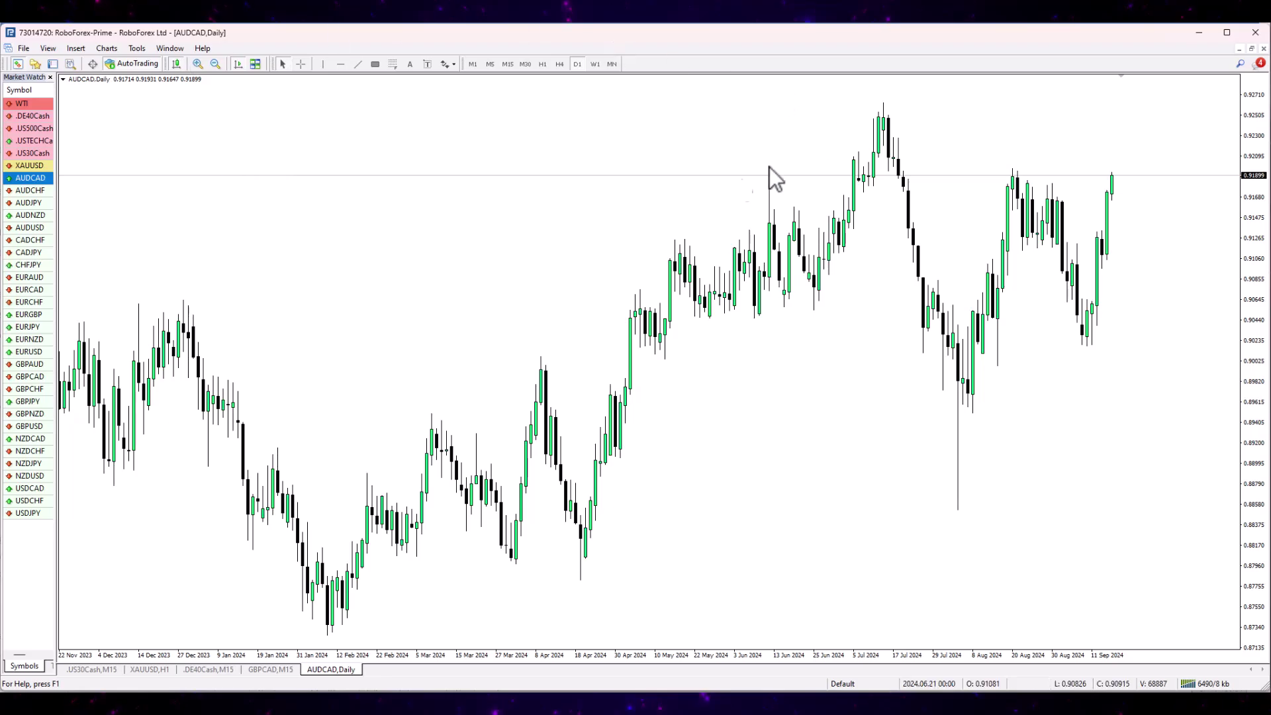
Show the Terminal's Market tab and enlarge it above a shrunken AUDCAD chart.
left_click(52, 64)
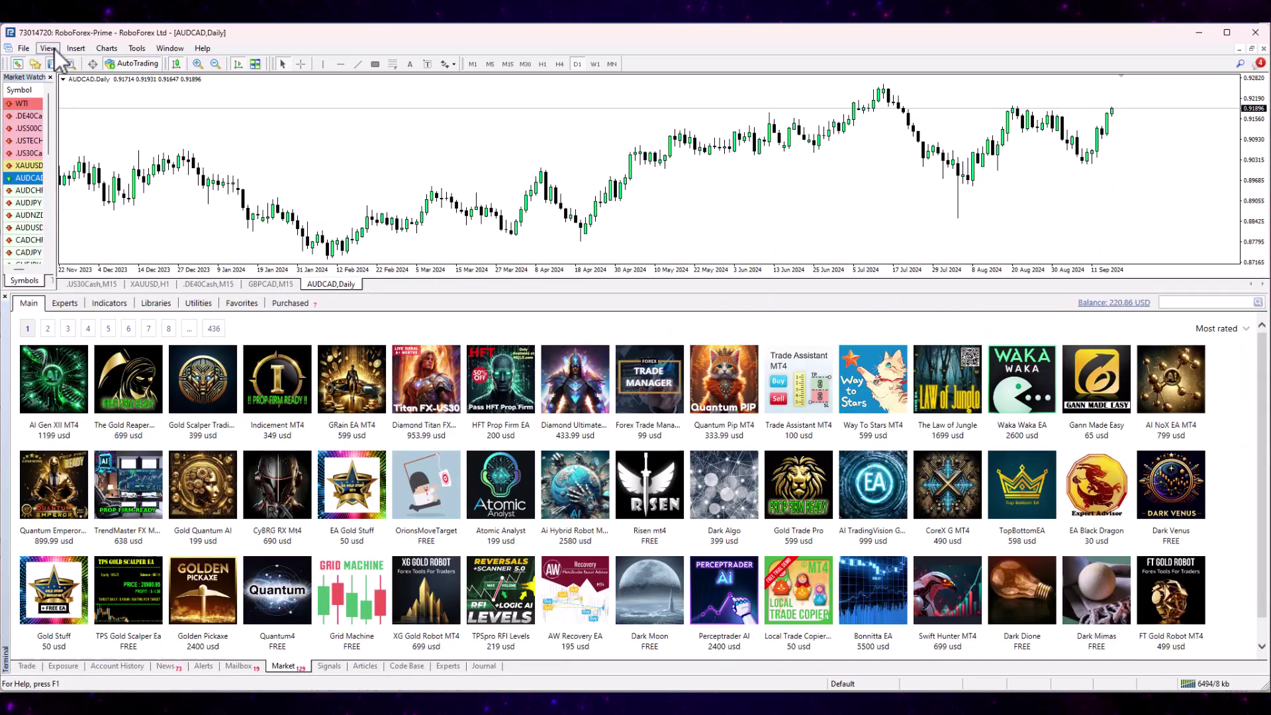
left_click(48, 48)
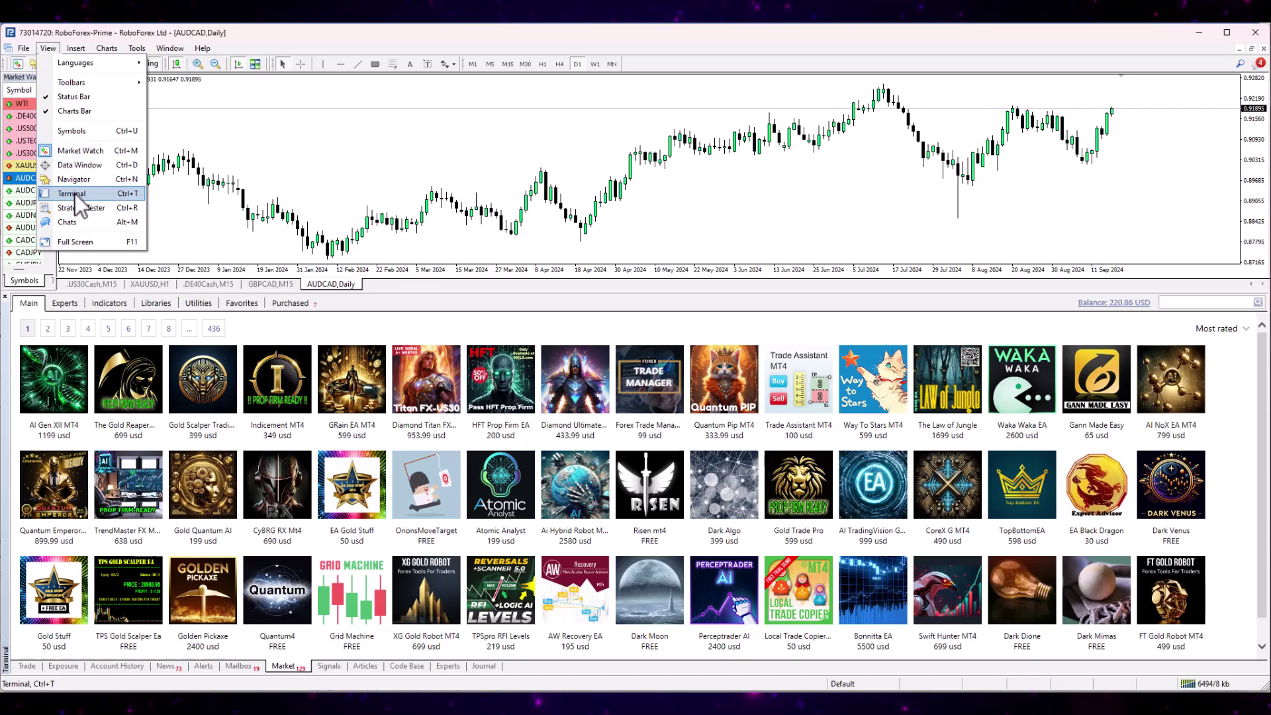
left_click(454, 176)
scroll(454, 176, "up", 5)
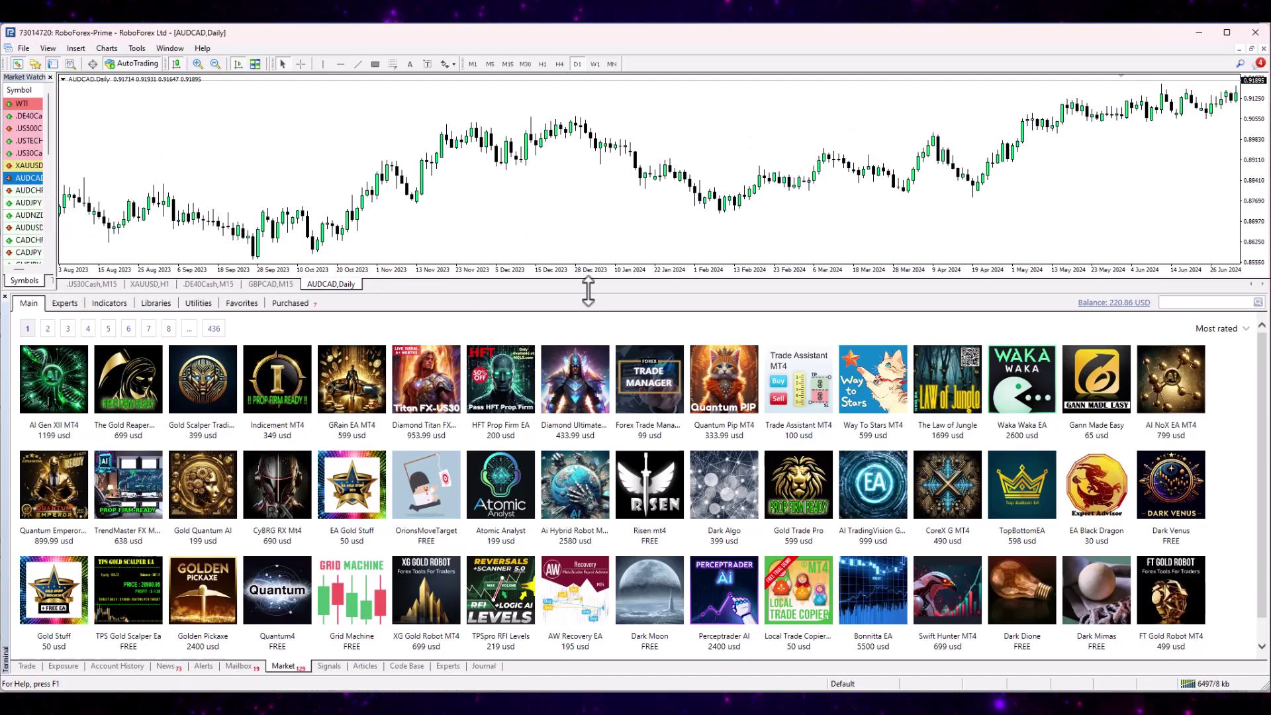
left_click_drag(588, 286, 595, 161)
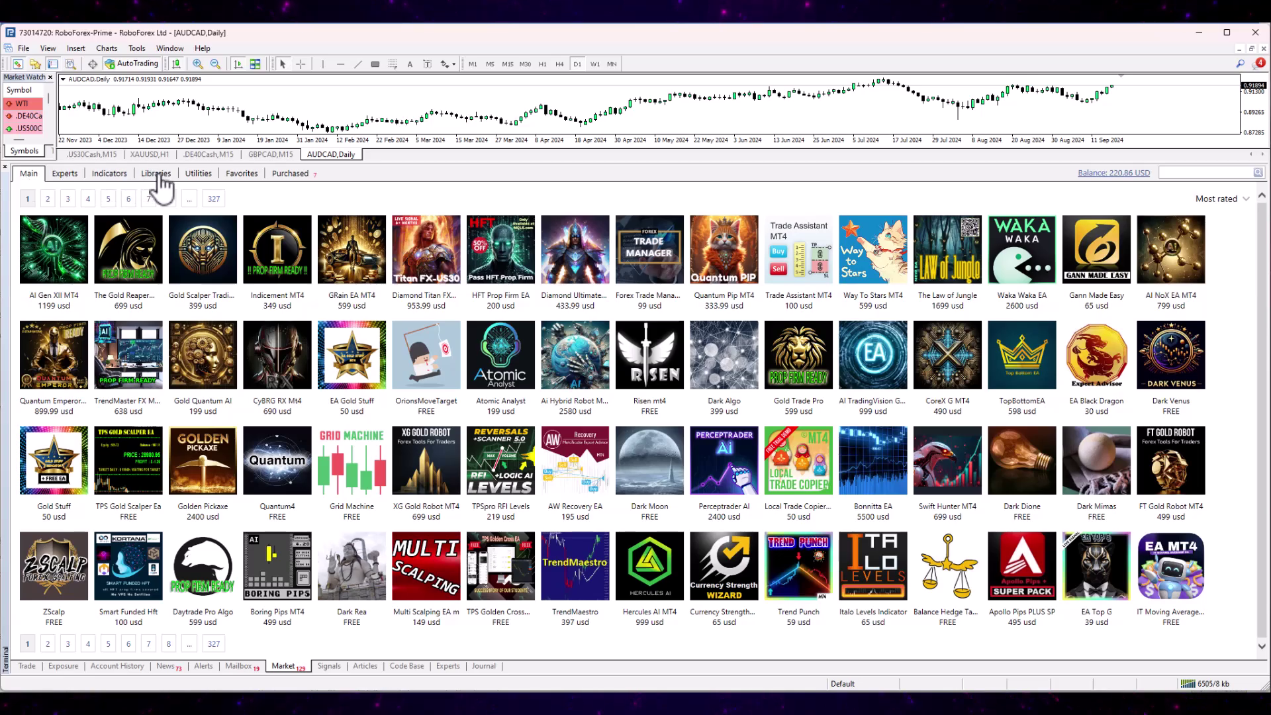
Browse the Purchased products list, return to Main, then close the Terminal panel.
left_click(291, 175)
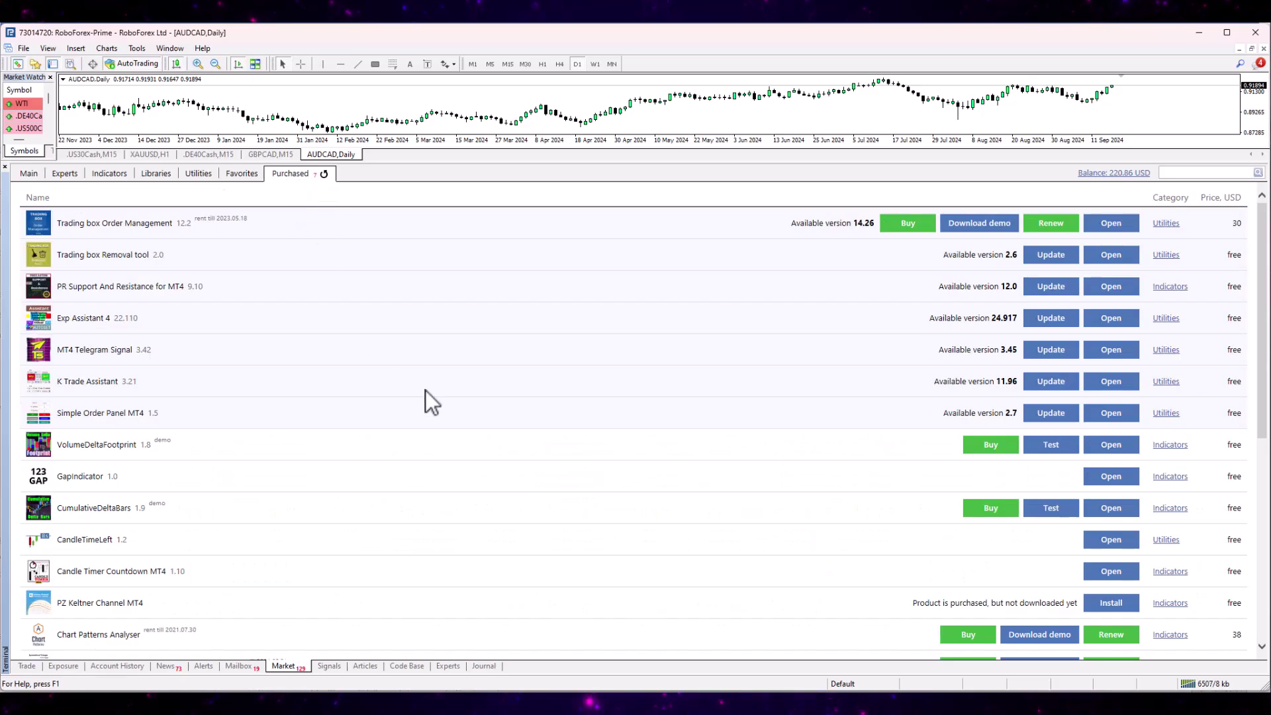
scroll(529, 410, "down", 4)
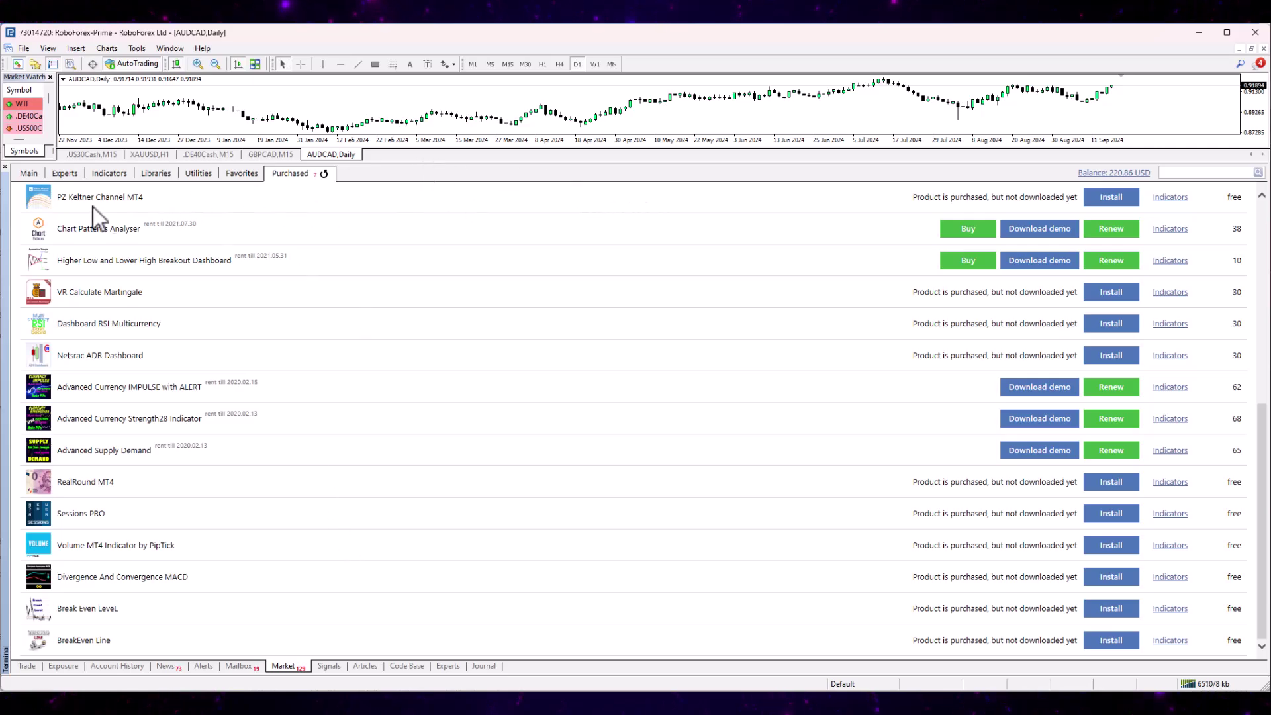
left_click(25, 170)
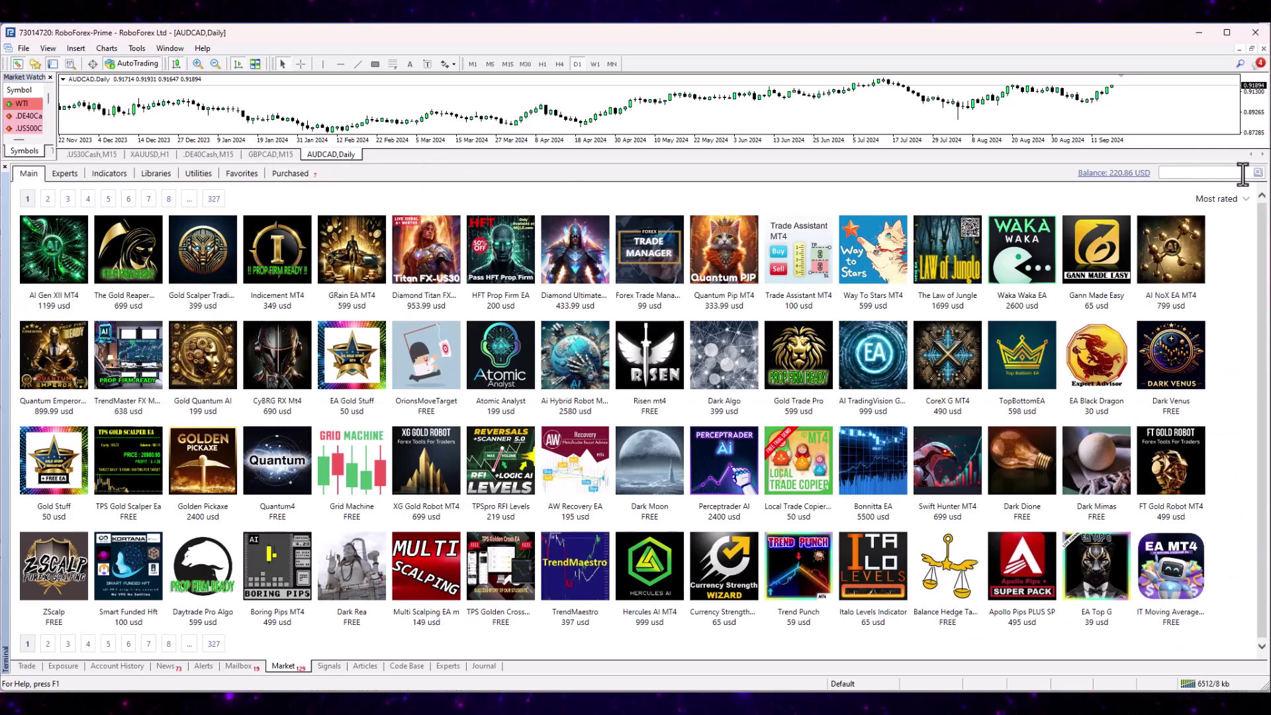
left_click(6, 167)
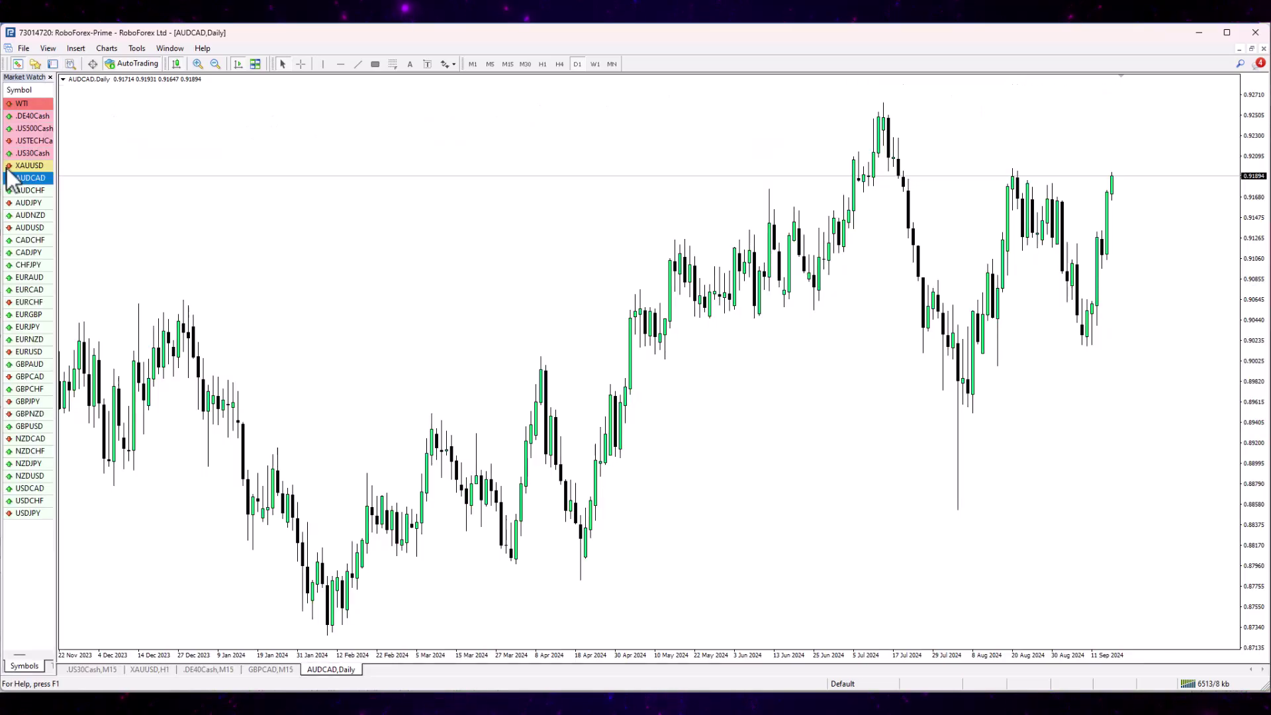
Check the MQL5 messages, then bring the Terminal's Market tab back up.
left_click(1256, 66)
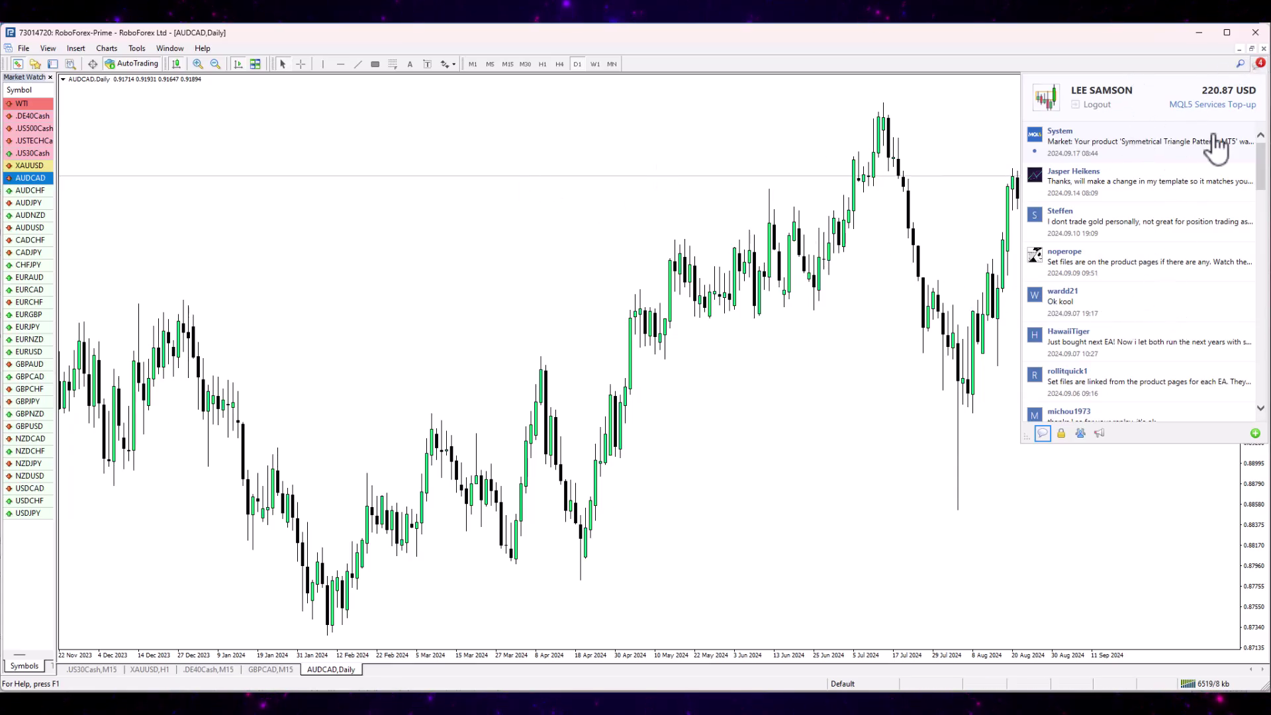
left_click(1259, 65)
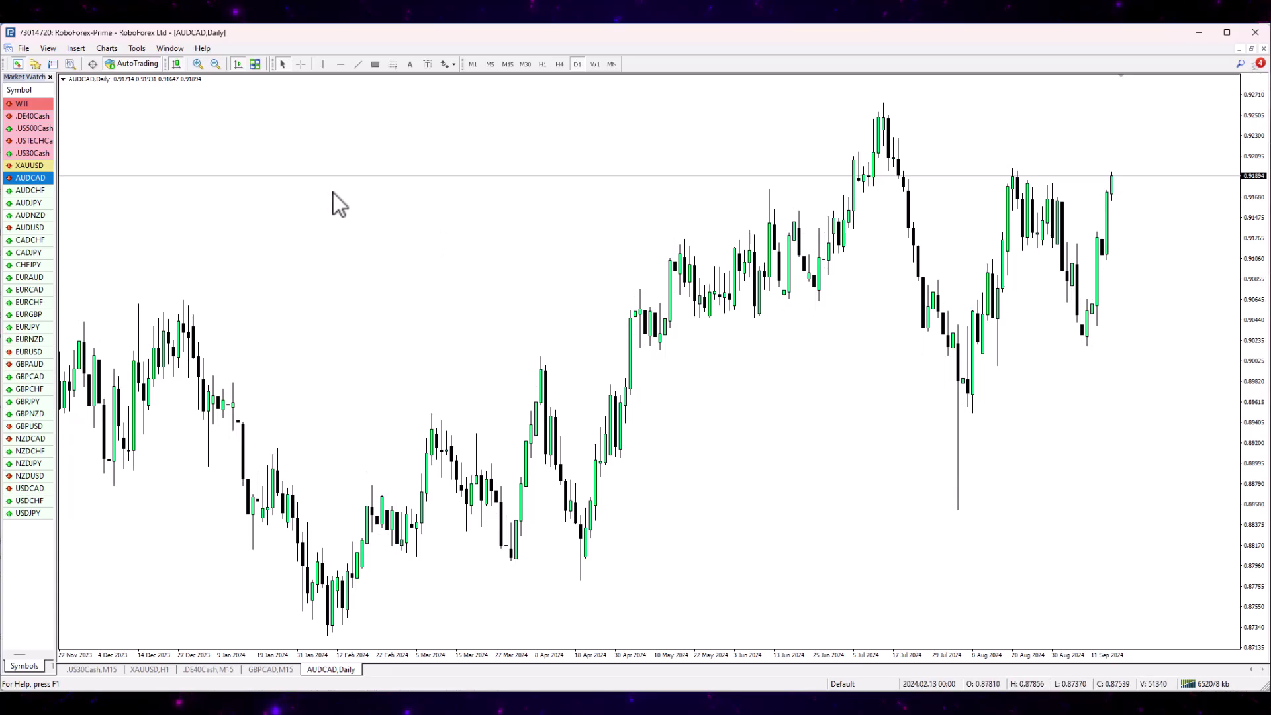
left_click(52, 63)
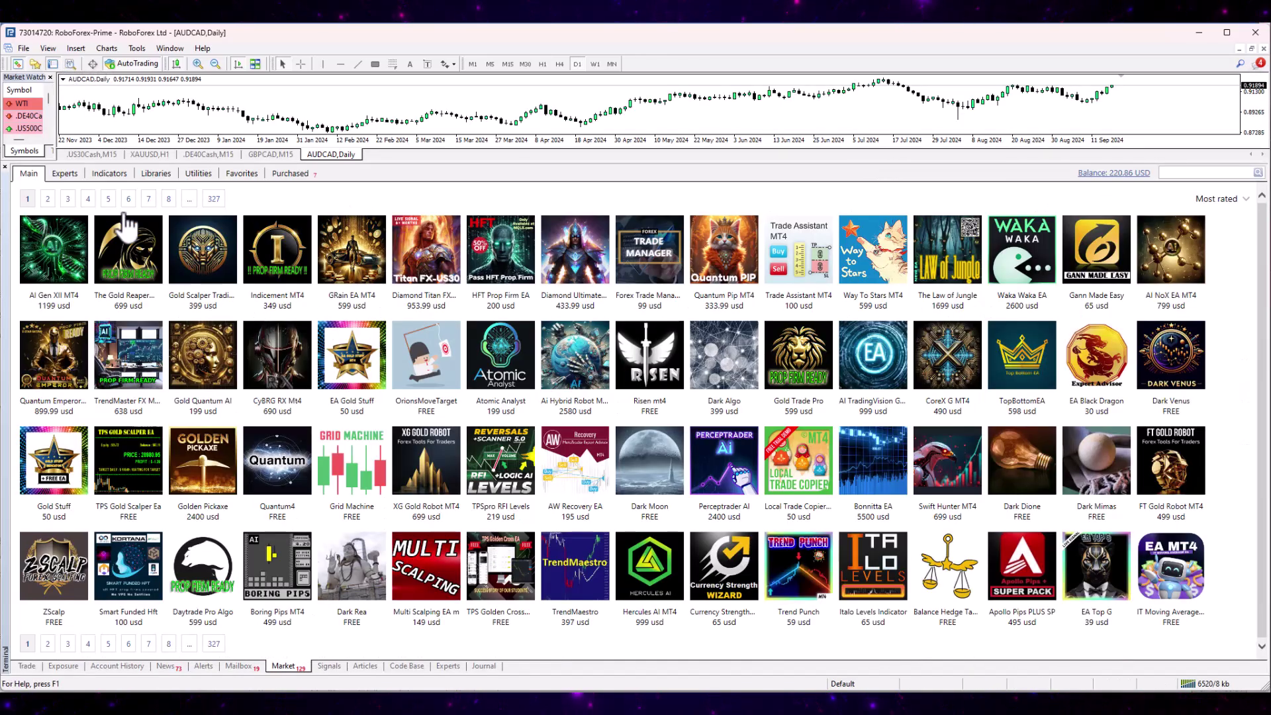
Filter the Market to Experts and search for 'position trader'.
left_click(64, 175)
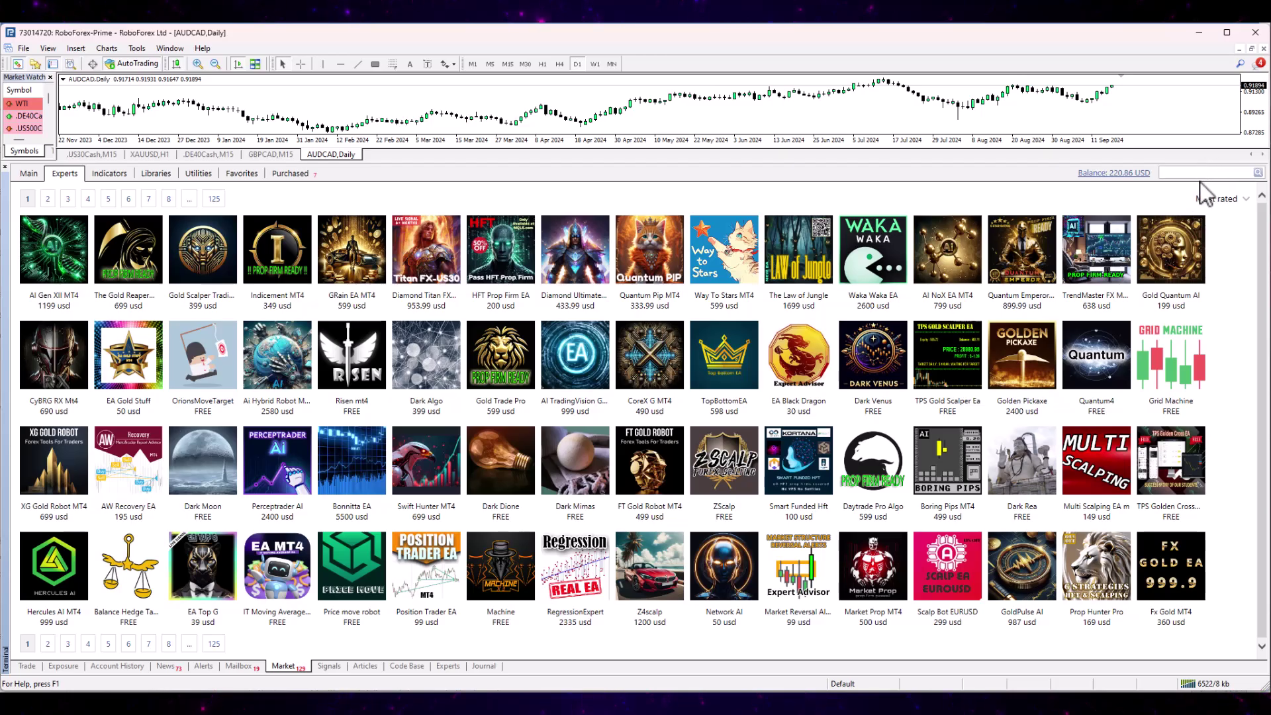
type("posi")
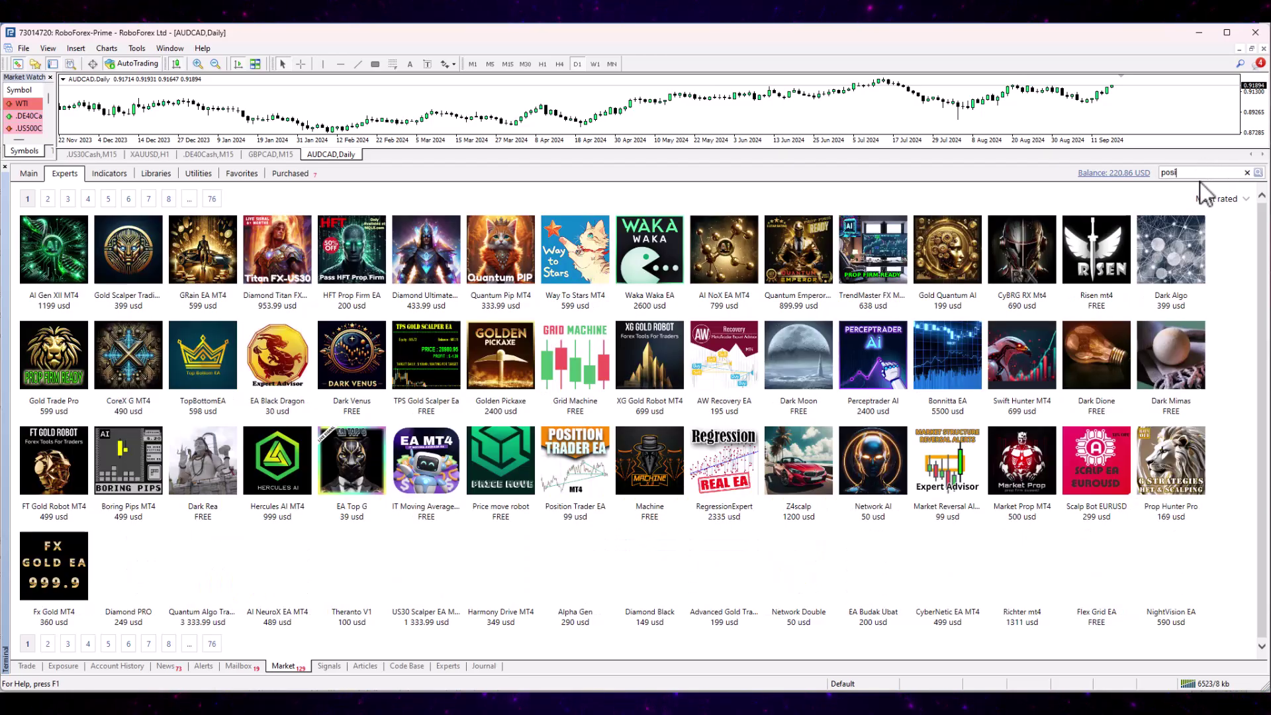
type("tion")
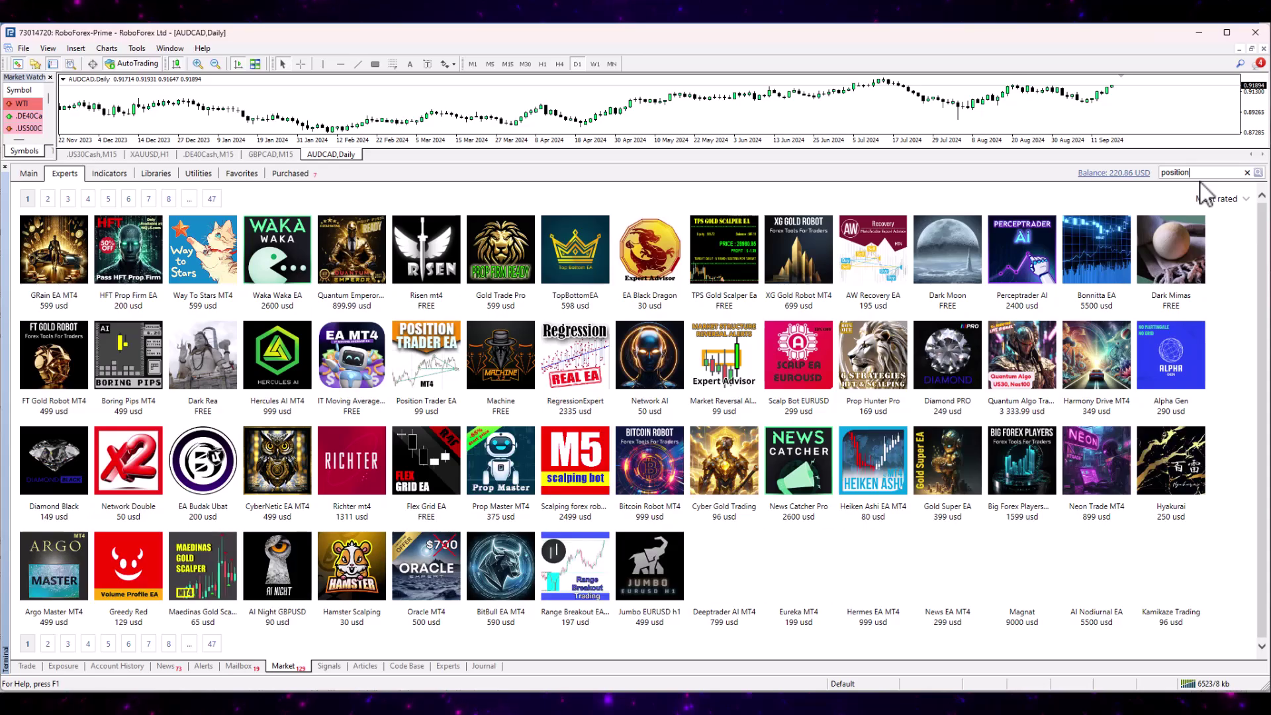
type(" tra")
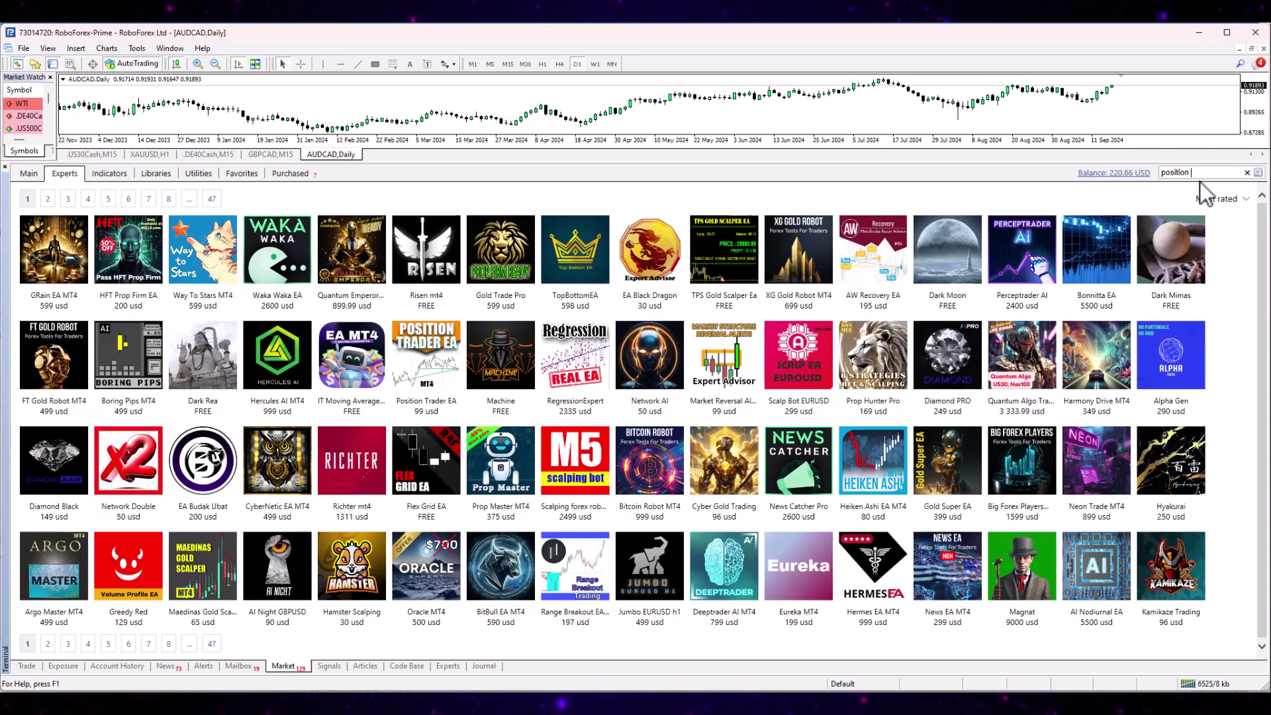
type("der")
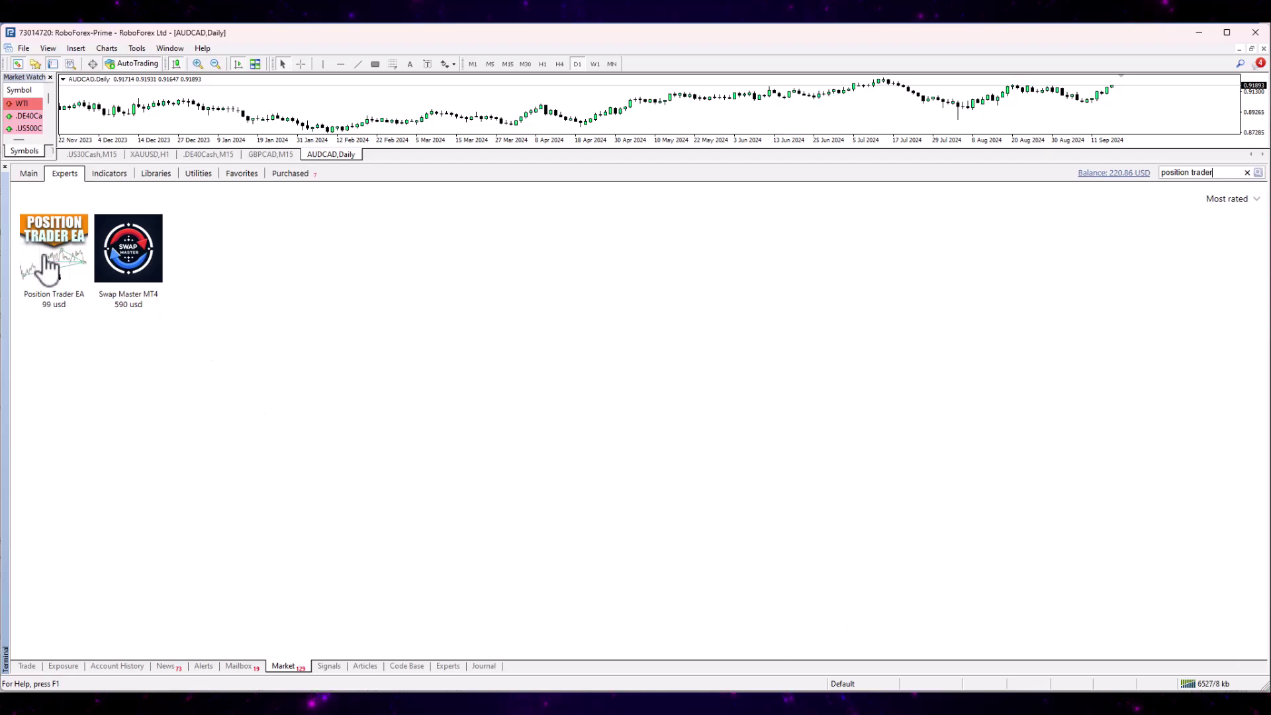
Download the Position Trader EA demo from its product page, then close the Market panel.
left_click(59, 255)
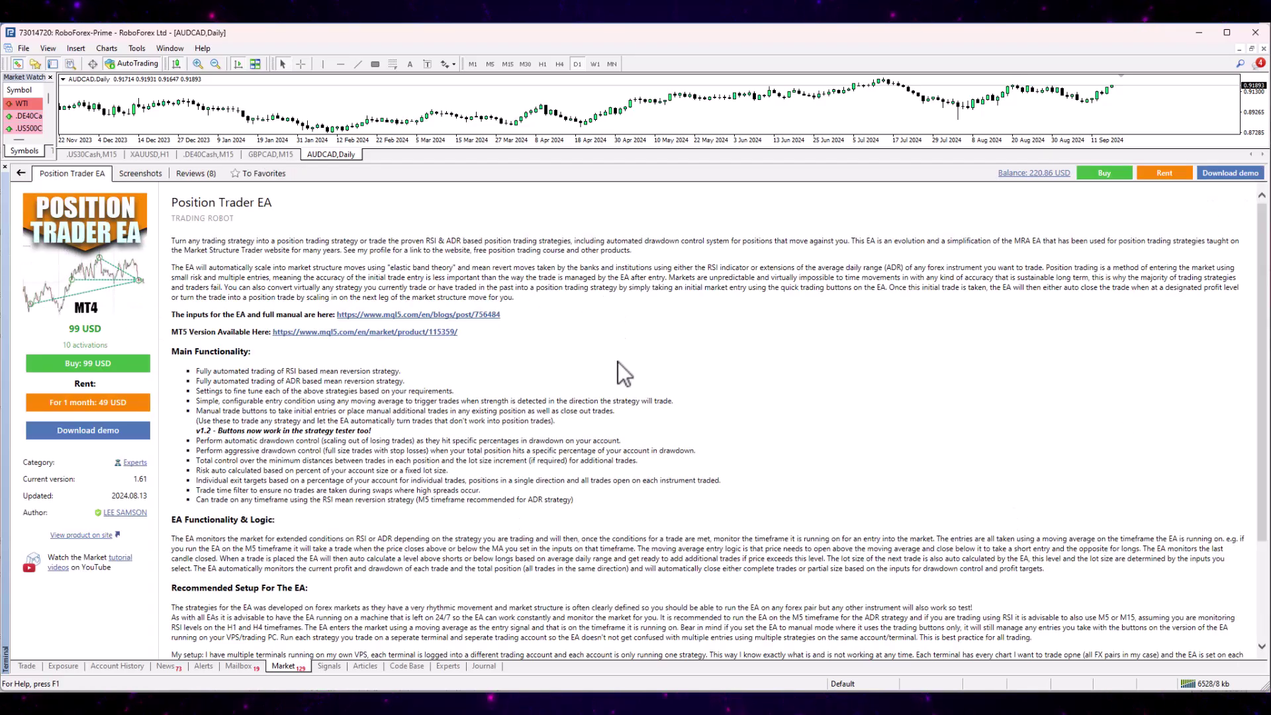
left_click(91, 432)
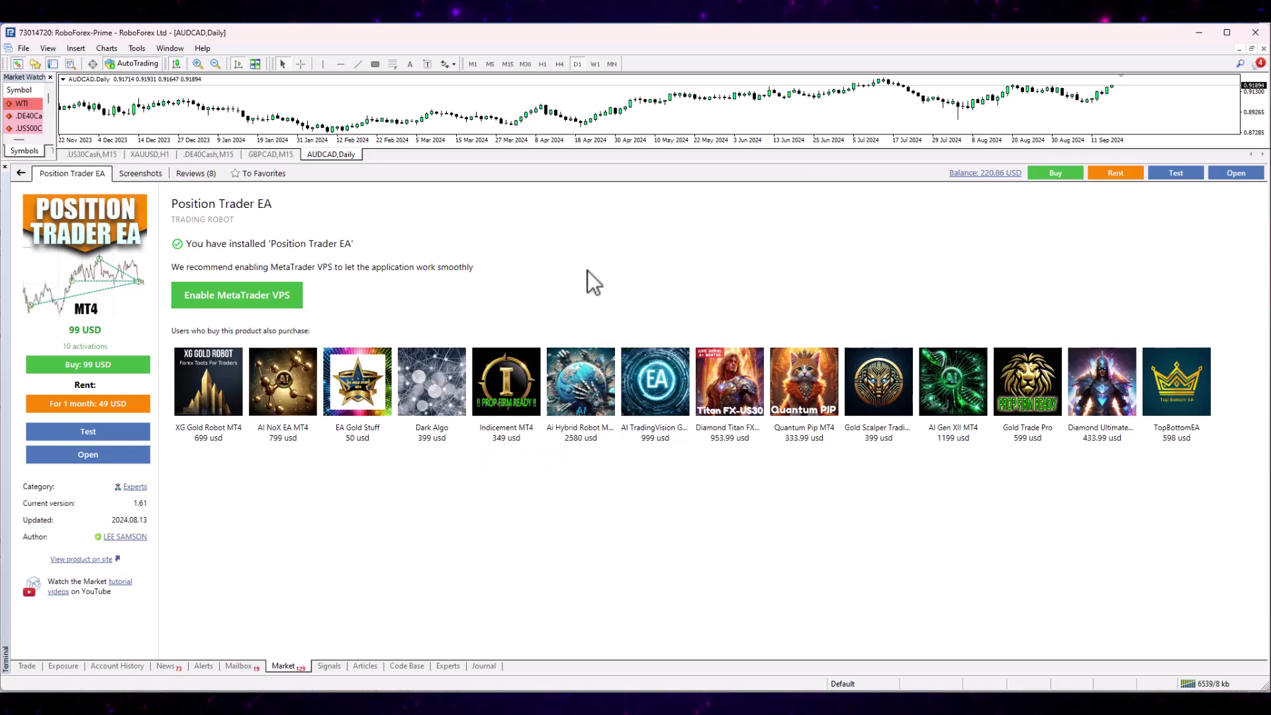
left_click(20, 173)
left_click(4, 167)
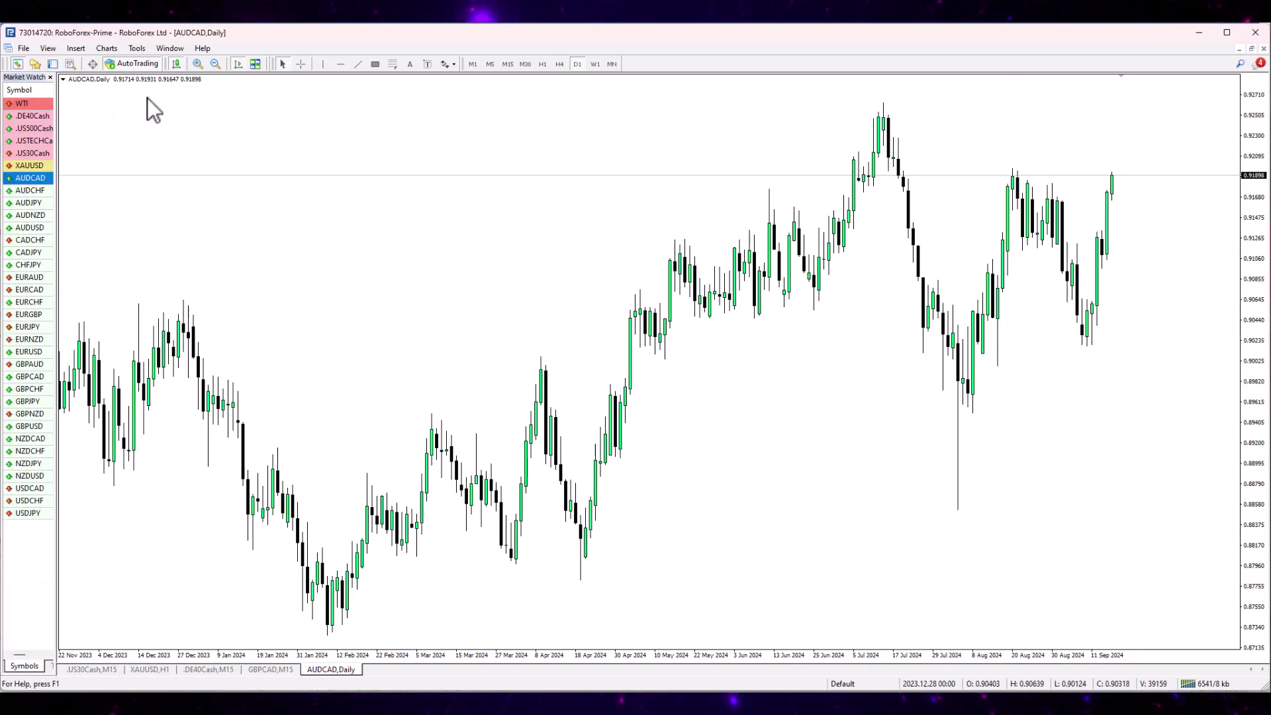
Show the Navigator and select Position Trader EA under Expert Advisors > Market.
left_click(35, 64)
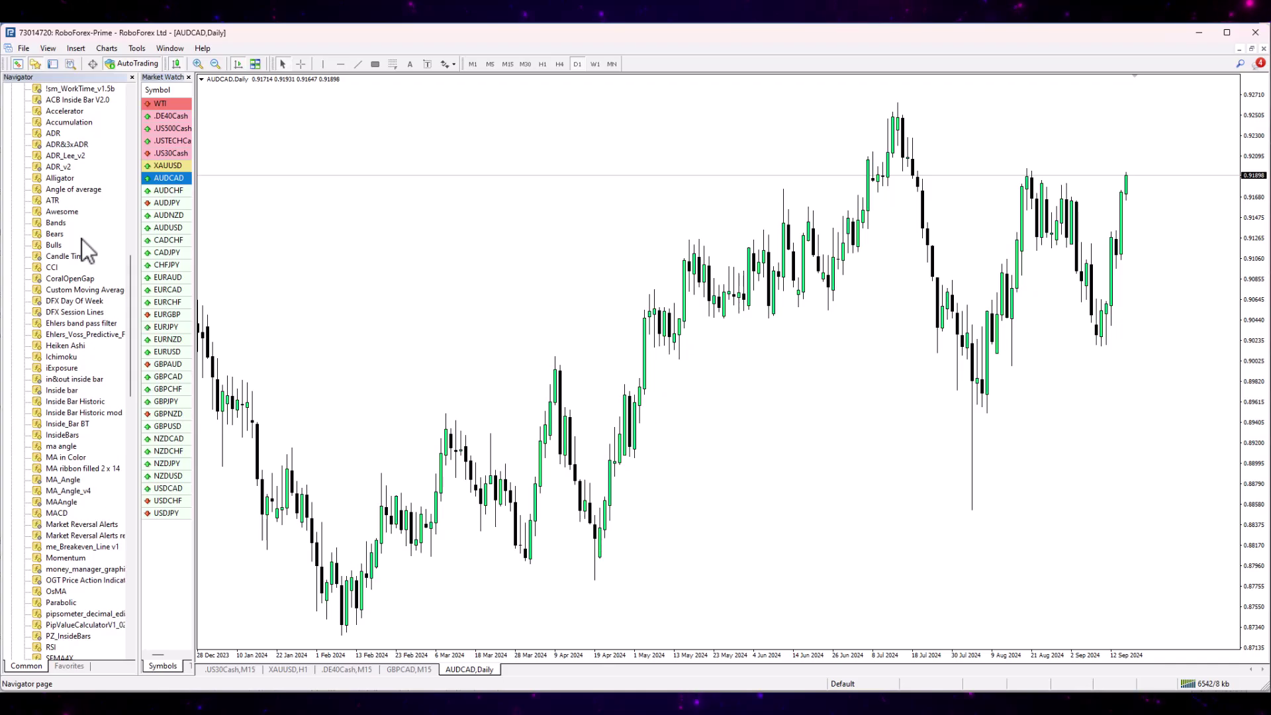
left_click(48, 49)
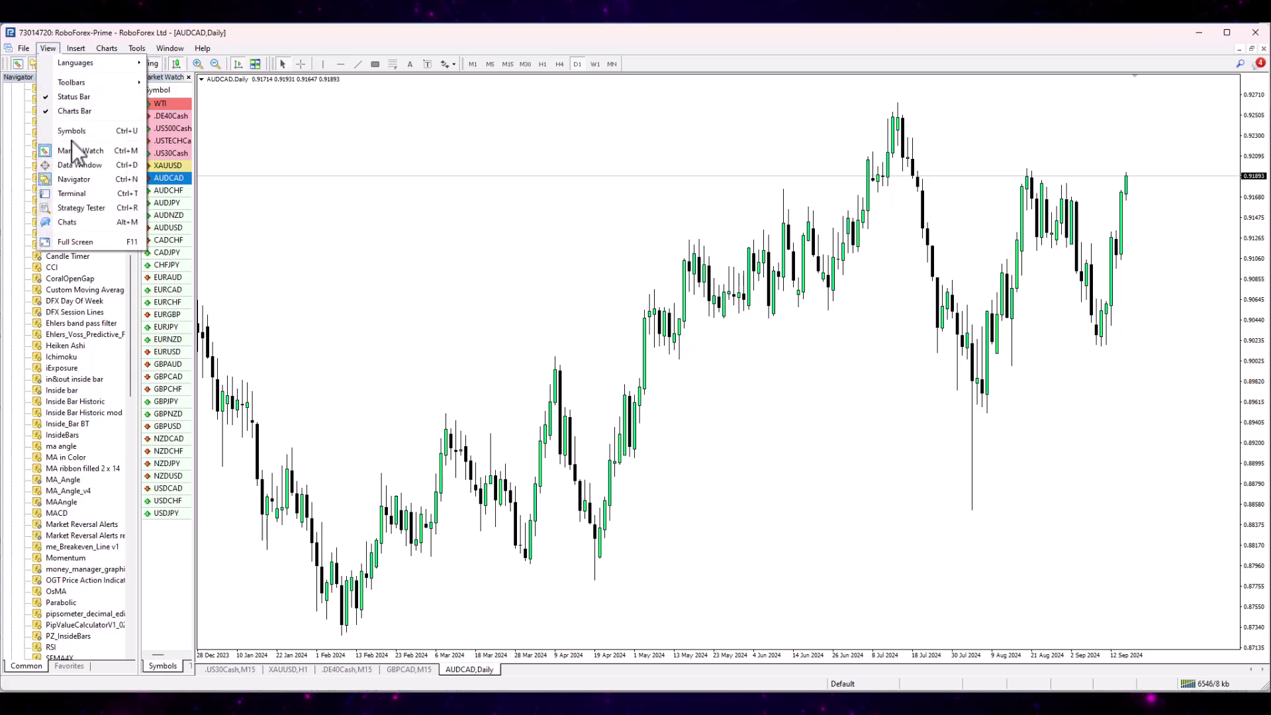
left_click(491, 199)
scroll(491, 198, "up", 5)
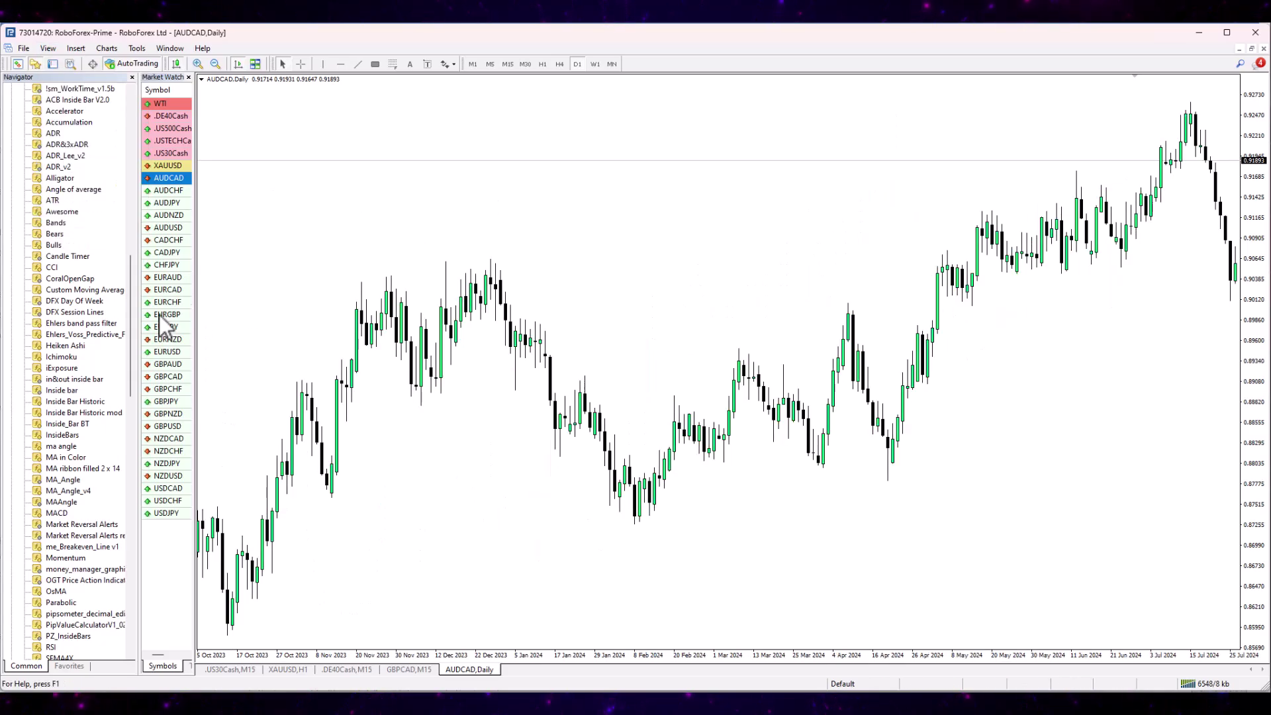
scroll(73, 245, "down", 8)
scroll(79, 253, "down", 7)
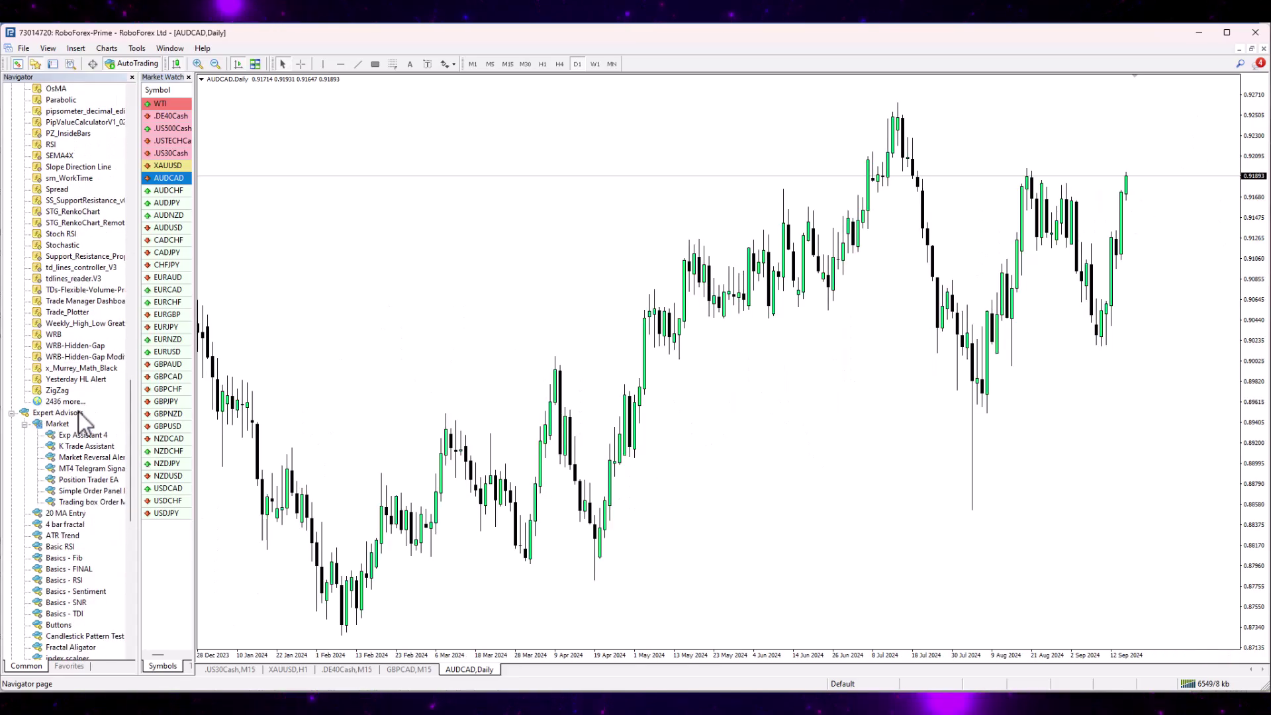
left_click(56, 424)
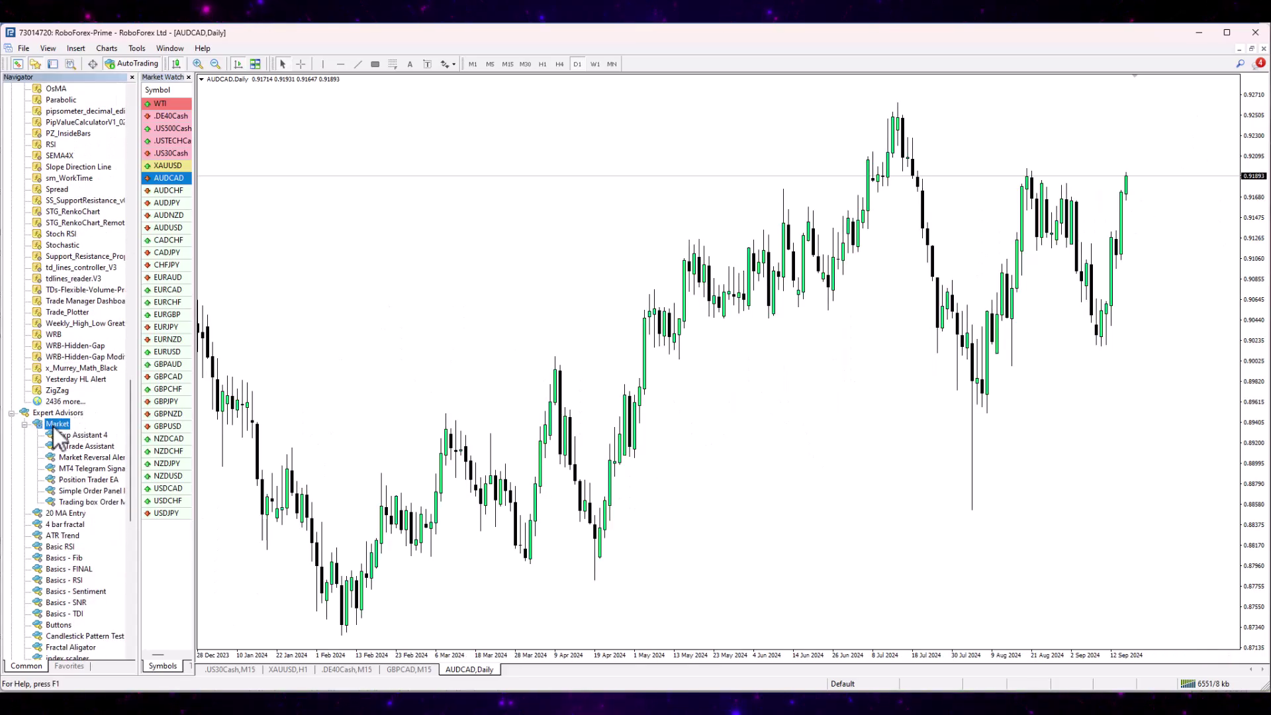
left_click(86, 482)
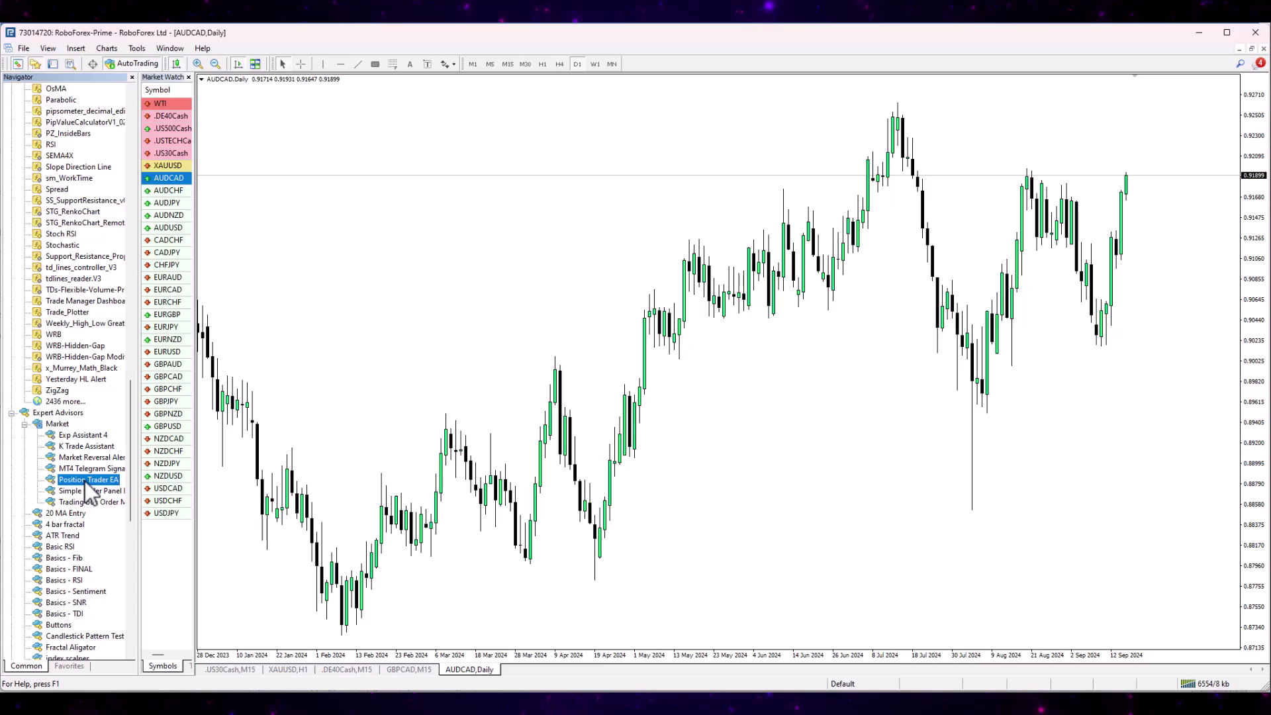
left_click(478, 171)
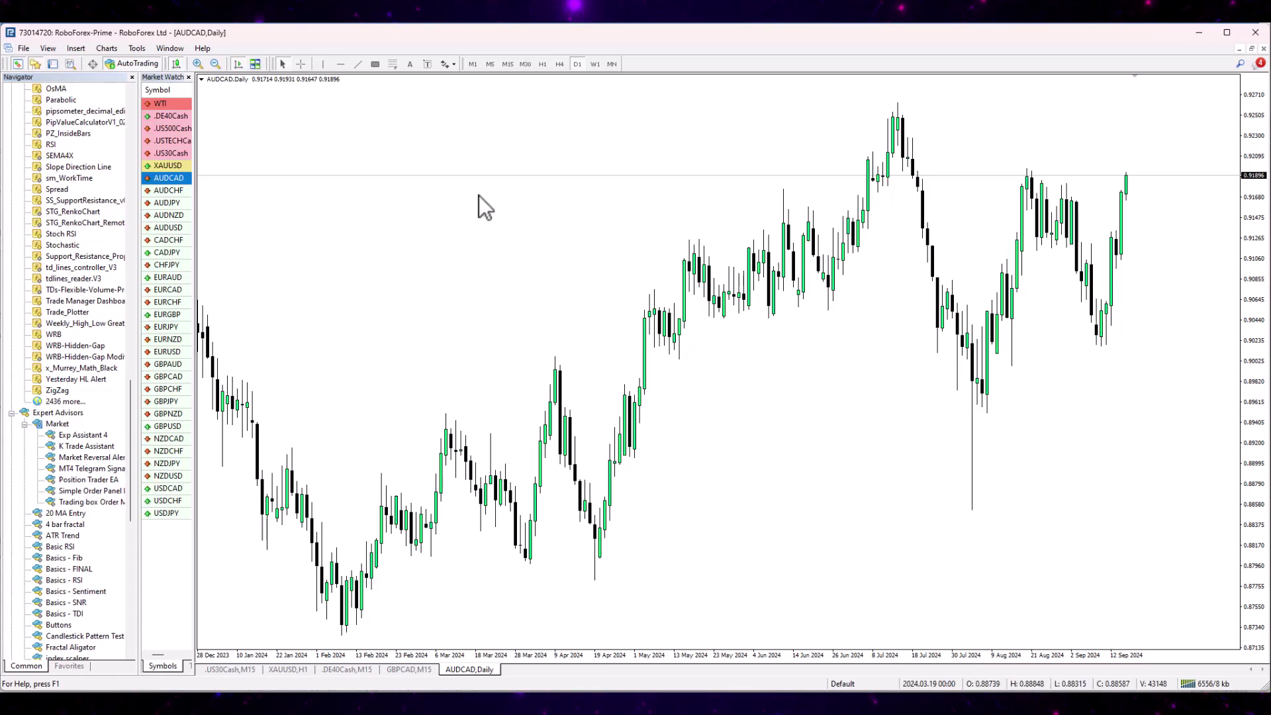
Open the Strategy Tester and choose Market\Position Trader EA.ex4 as the expert advisor.
left_click(70, 65)
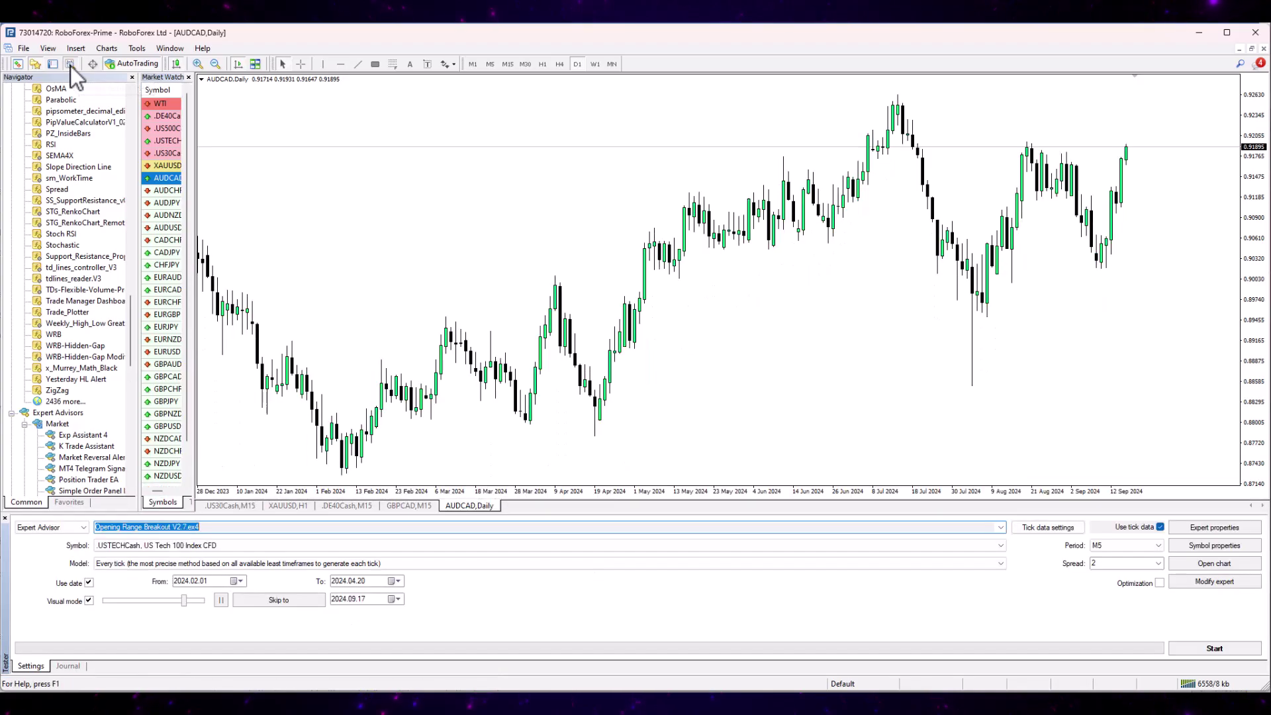
left_click(1000, 527)
scroll(198, 616, "up", 15)
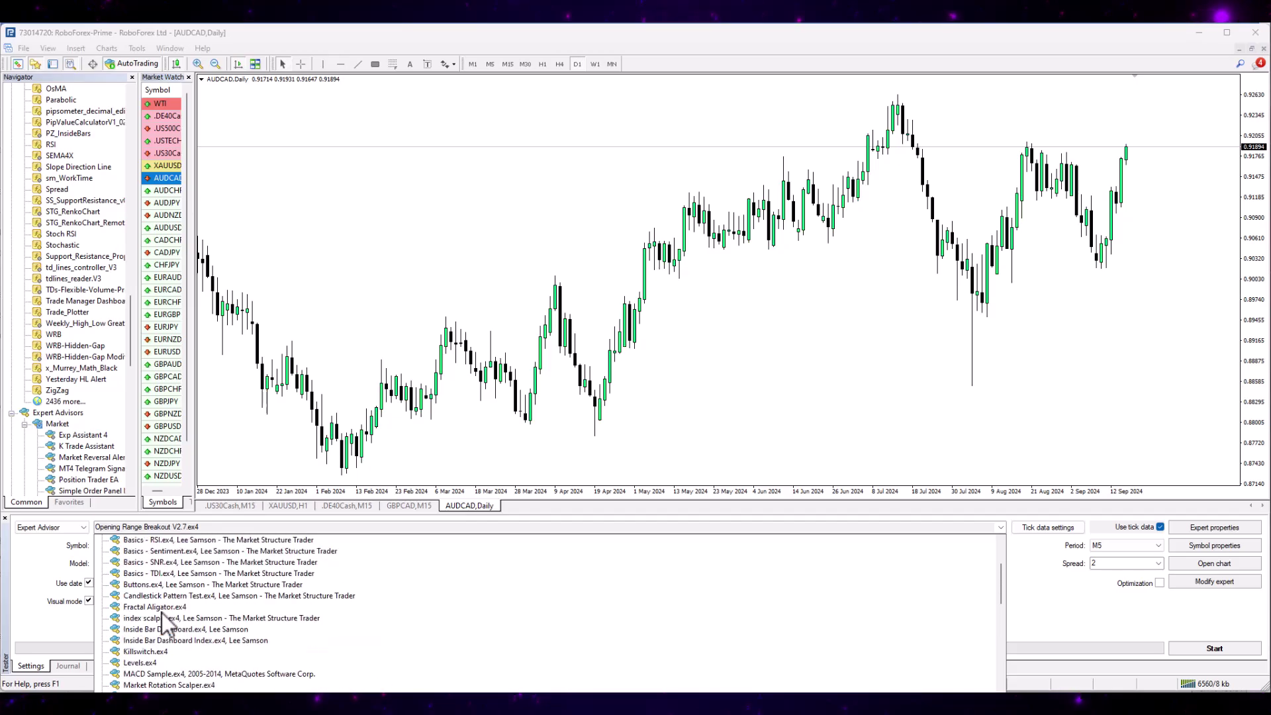
left_click(102, 540)
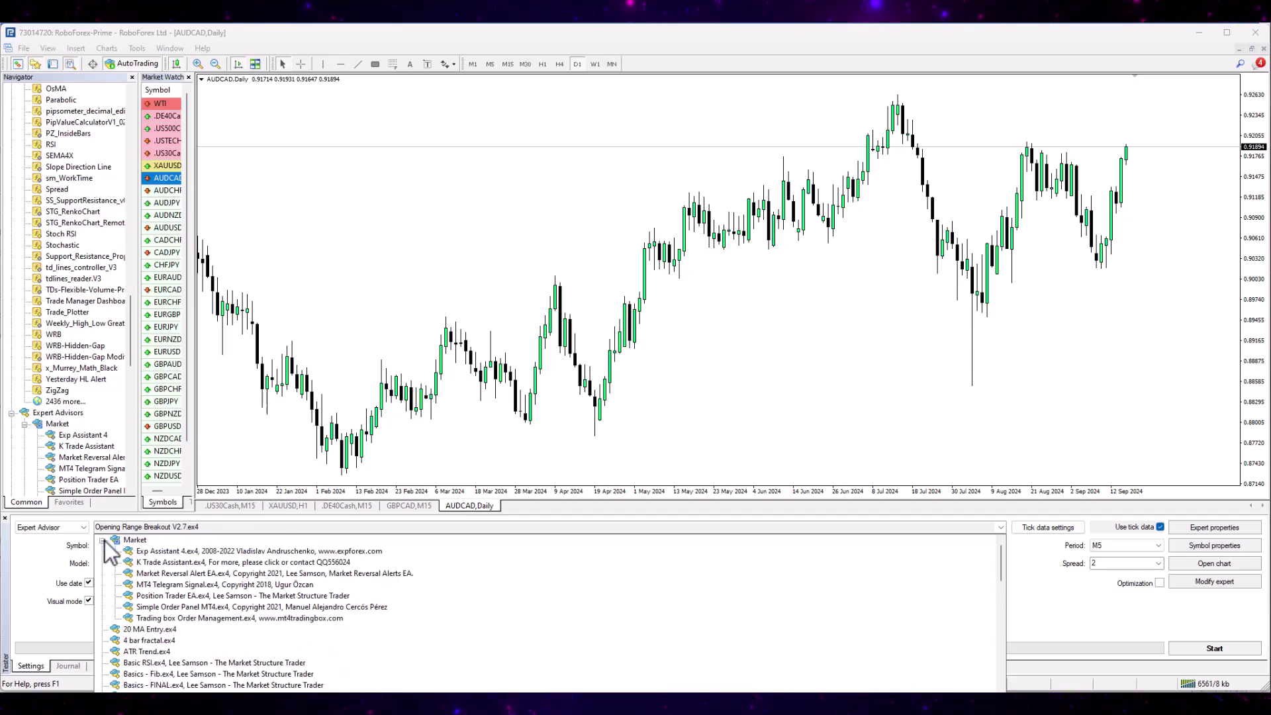
left_click(176, 598)
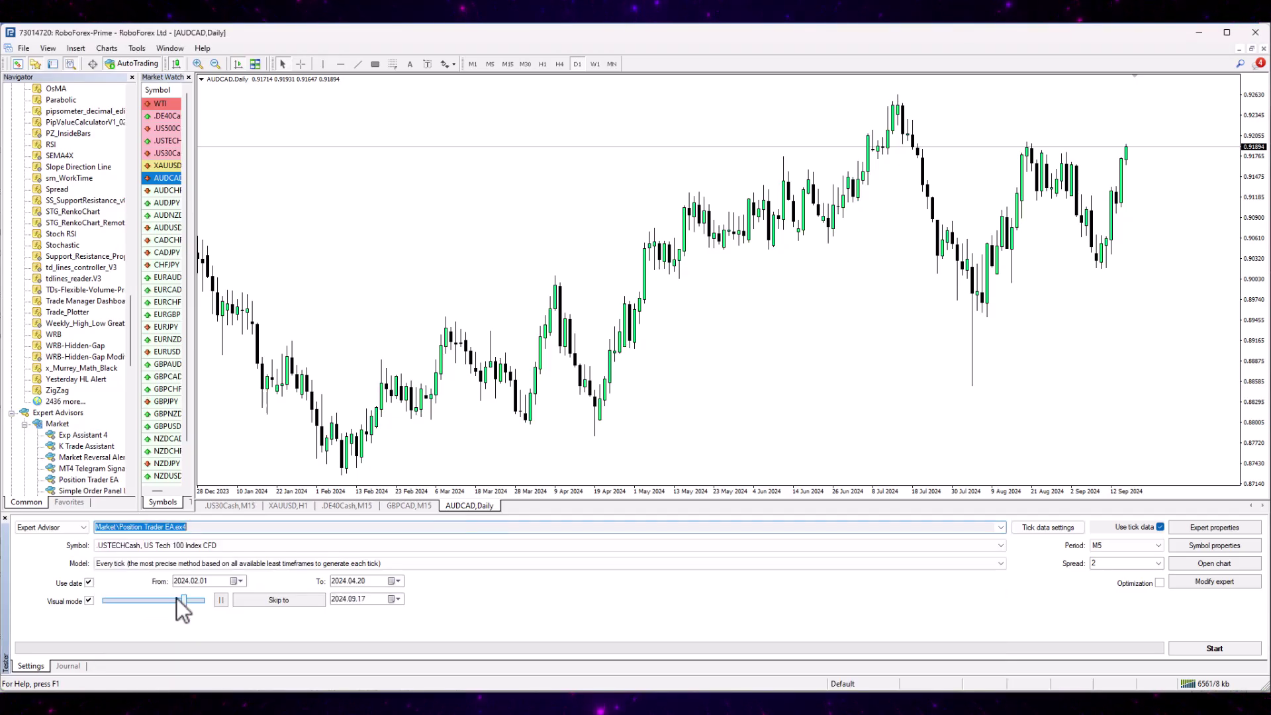
View Position Trader EA's input parameters, cancel loading a settings file, and close with OK.
left_click(1216, 527)
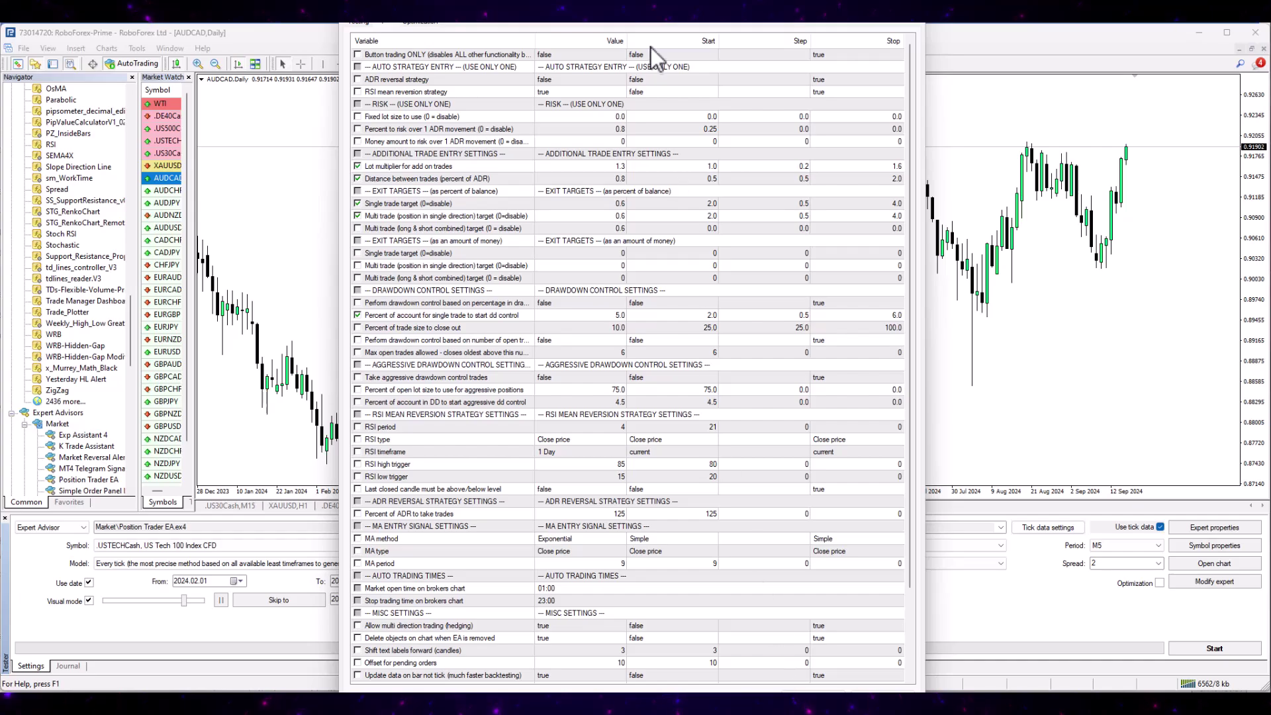
left_click_drag(655, 56, 622, 22)
left_click(788, 607)
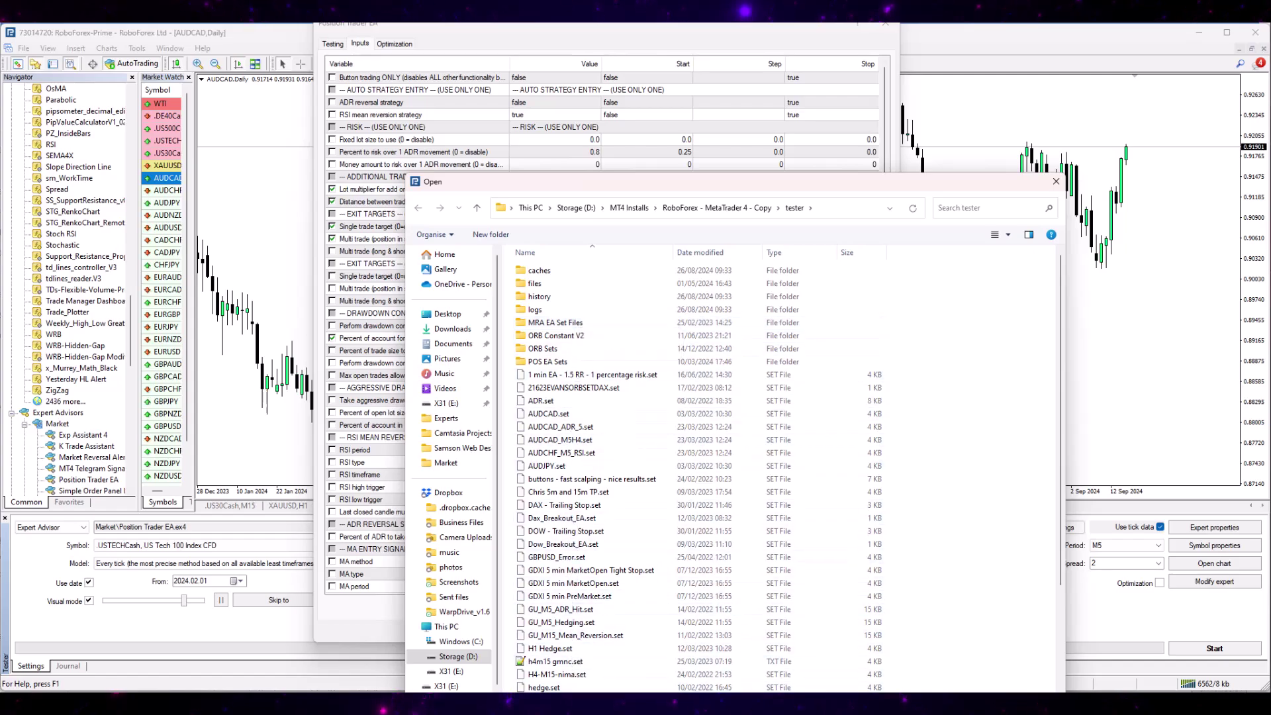
key("Escape")
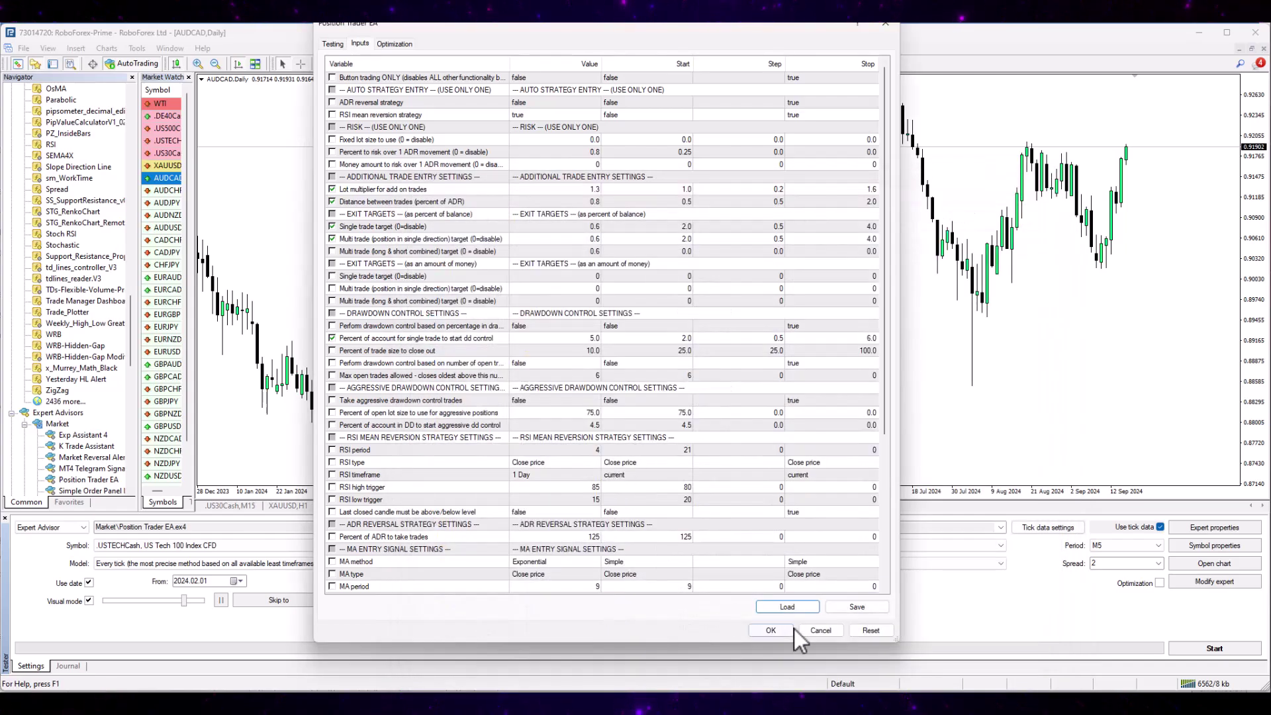
left_click(772, 631)
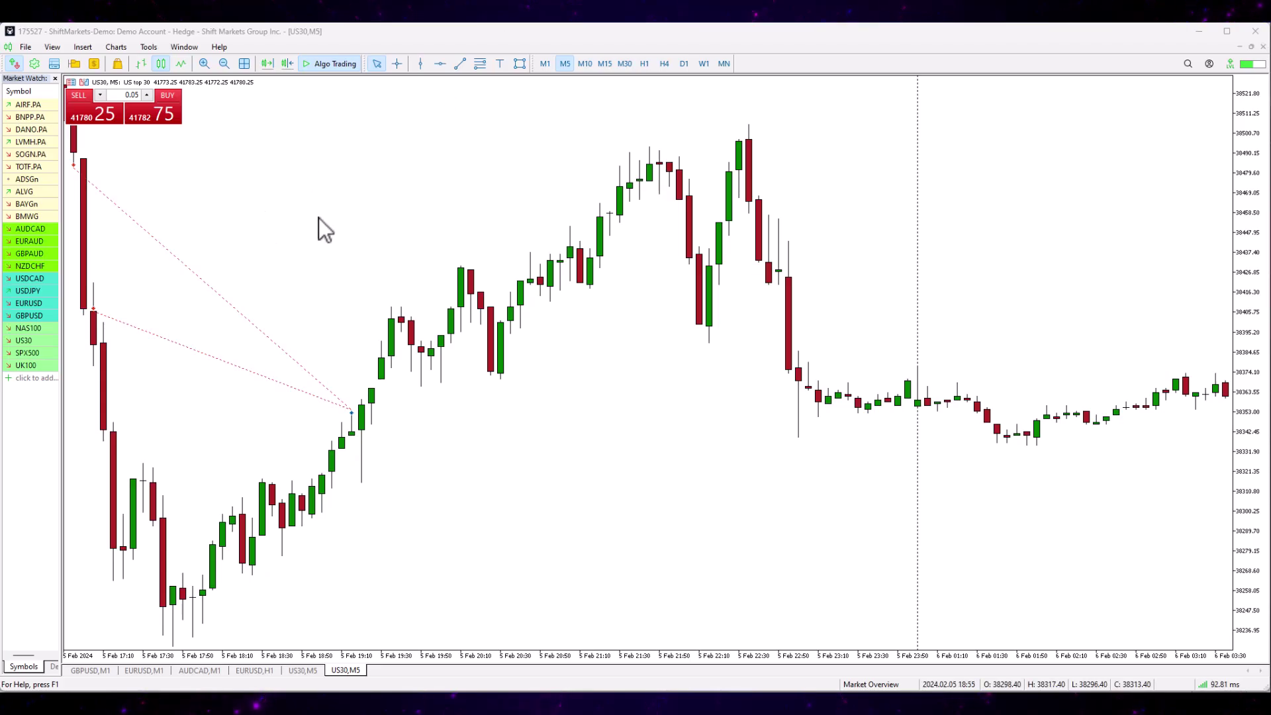
Search the MetaTrader 5 Market for 'position tra' and open the Position Trader EA MT5 page.
left_click(118, 64)
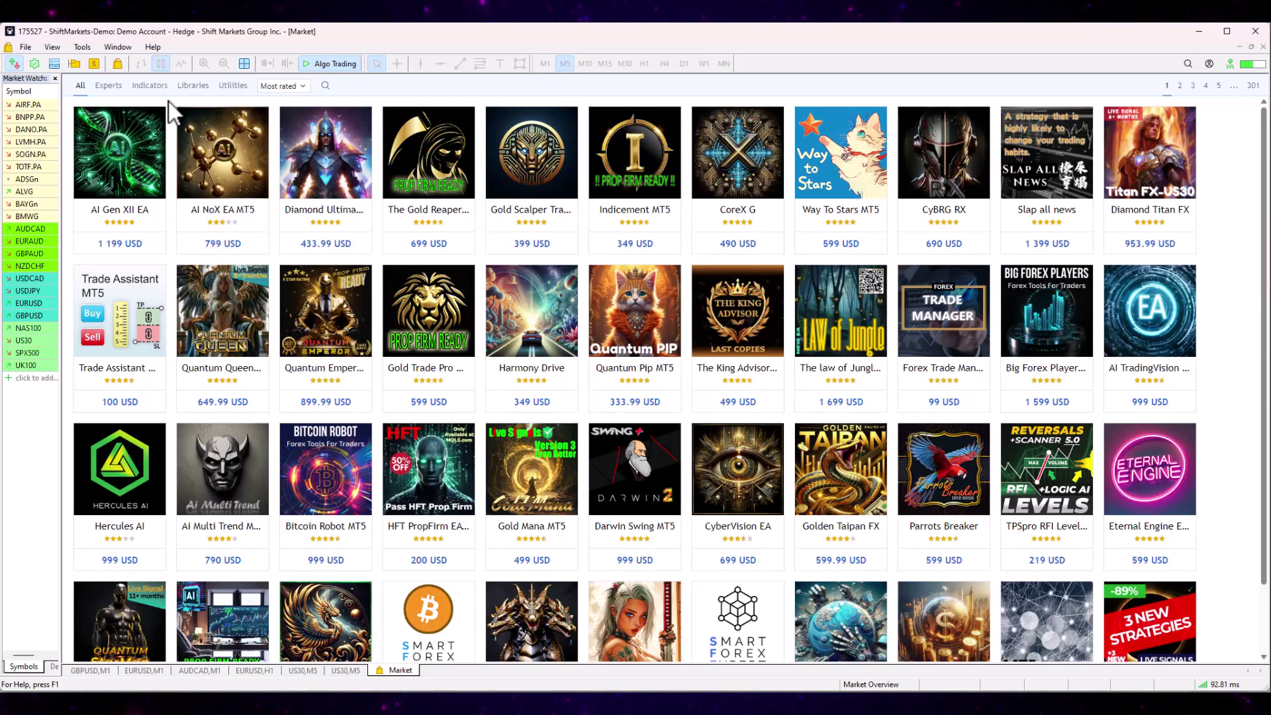
left_click(326, 87)
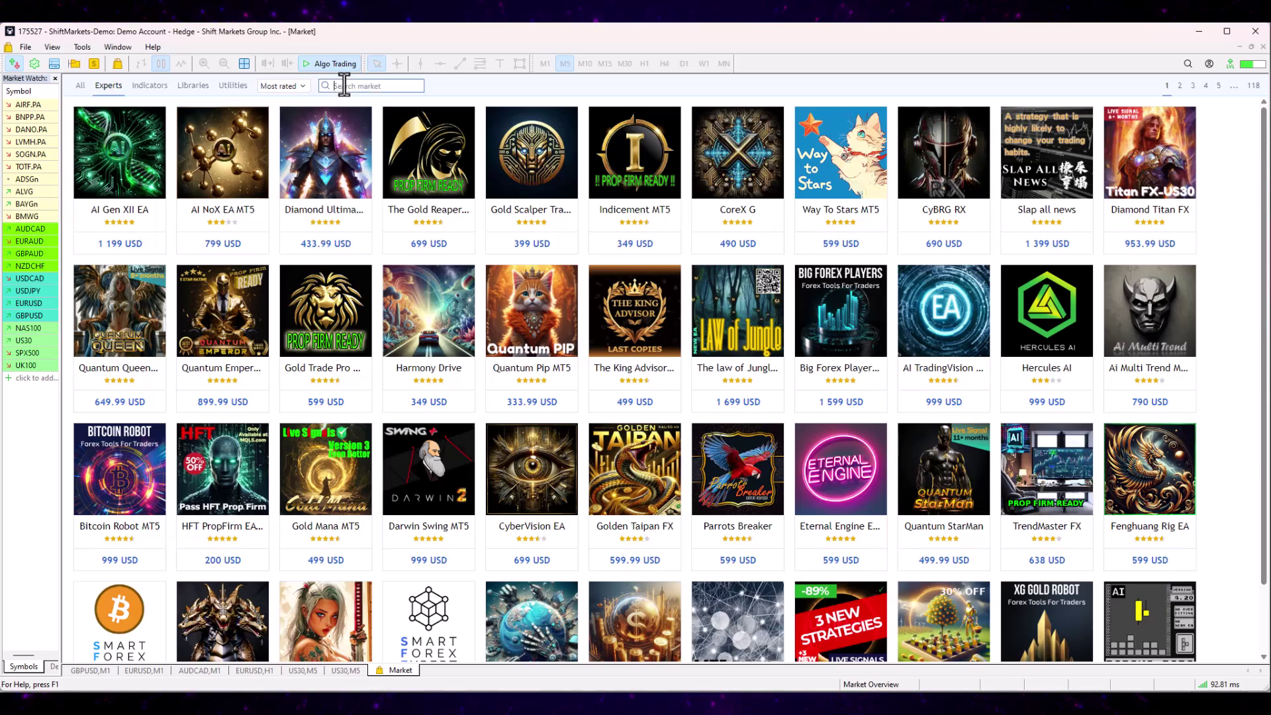
type("position")
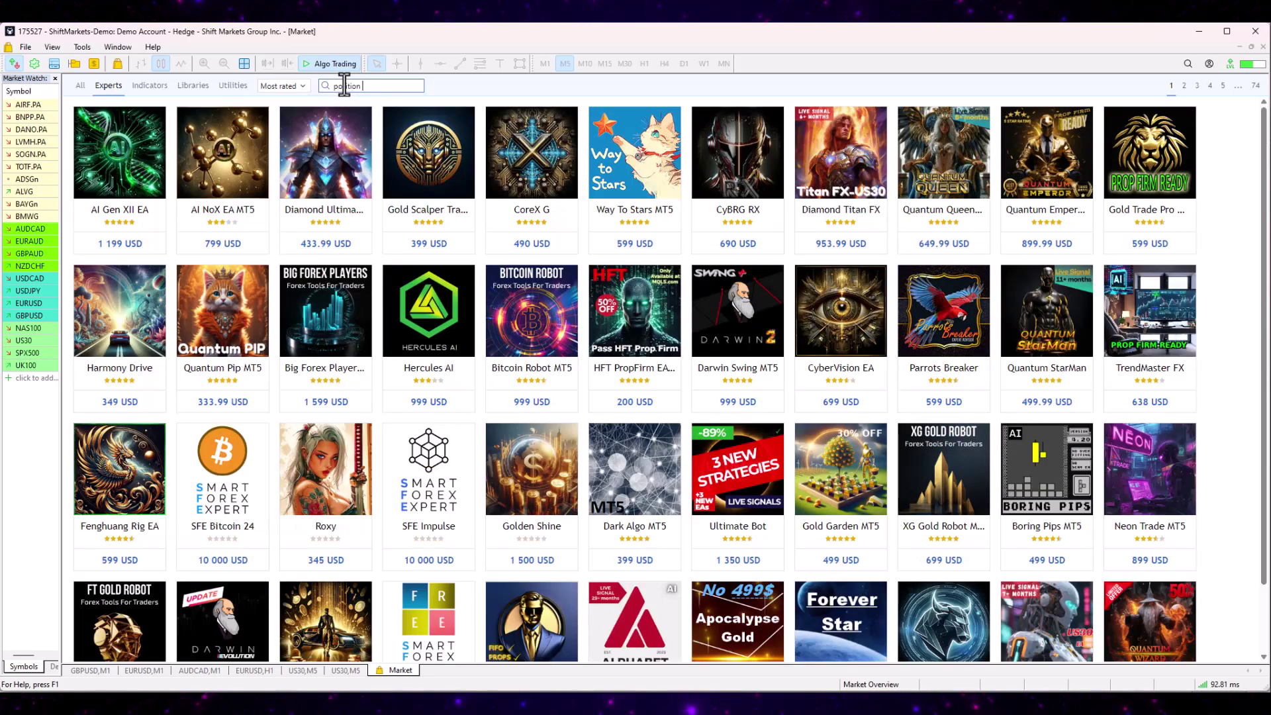
type(" tra")
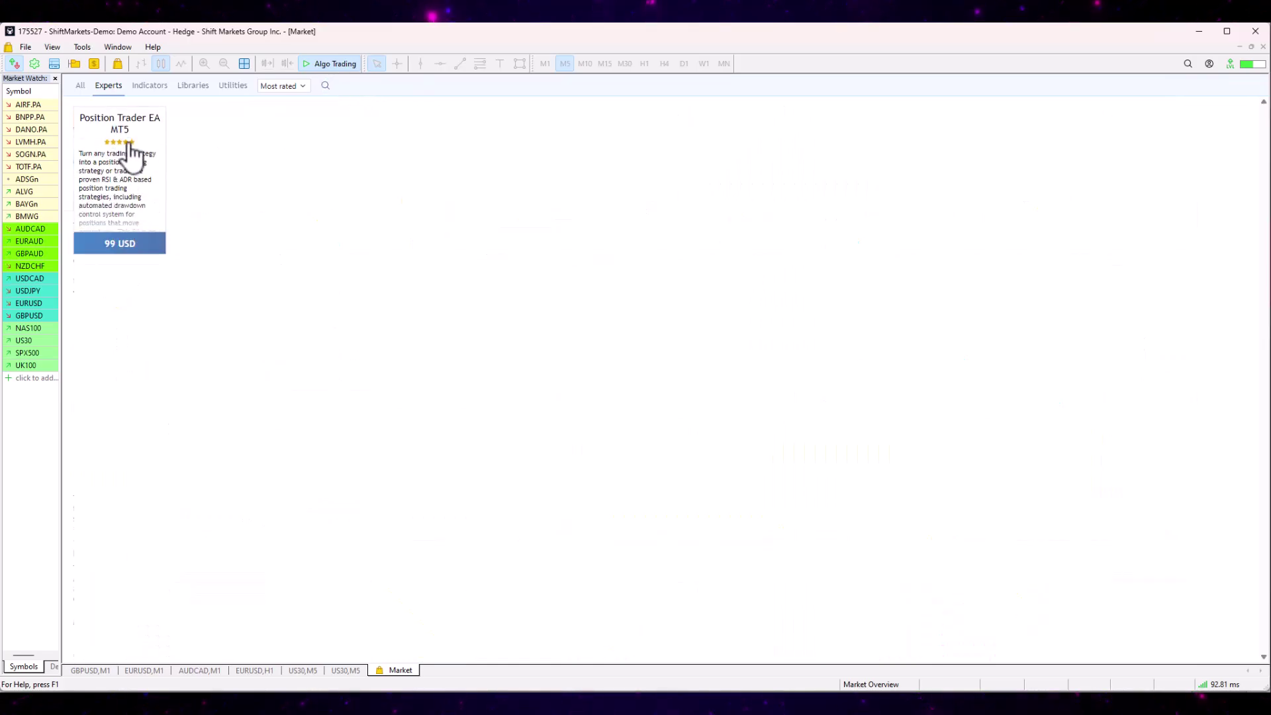
left_click(131, 156)
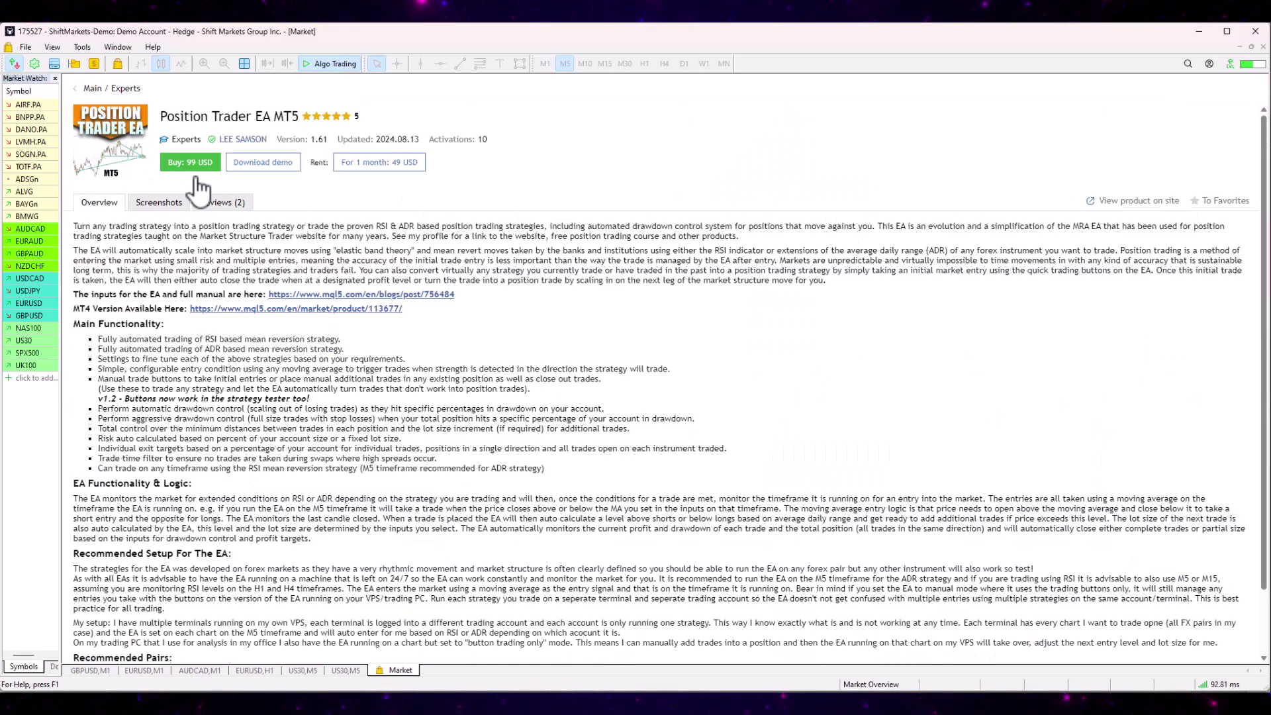
Download and install the Position Trader EA MT5 demo.
left_click(263, 165)
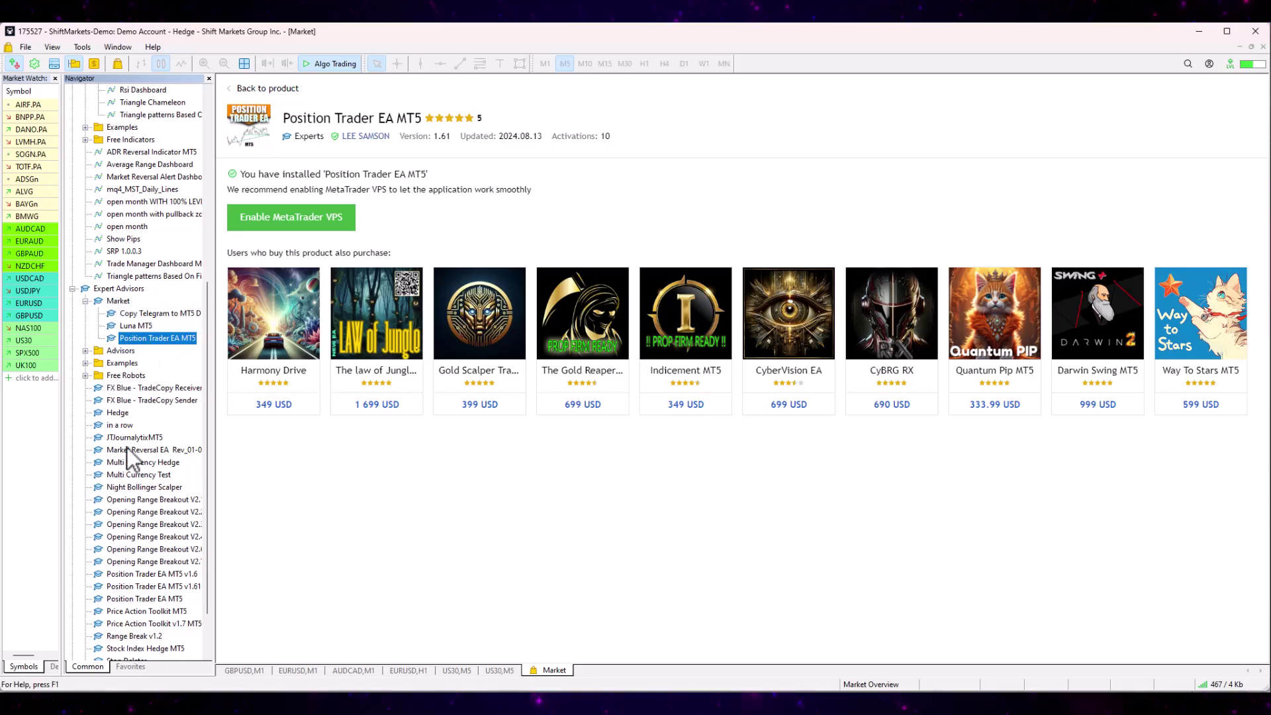
Load Position Trader EA MT5 into the Strategy Tester and show its Inputs.
right_click(150, 339)
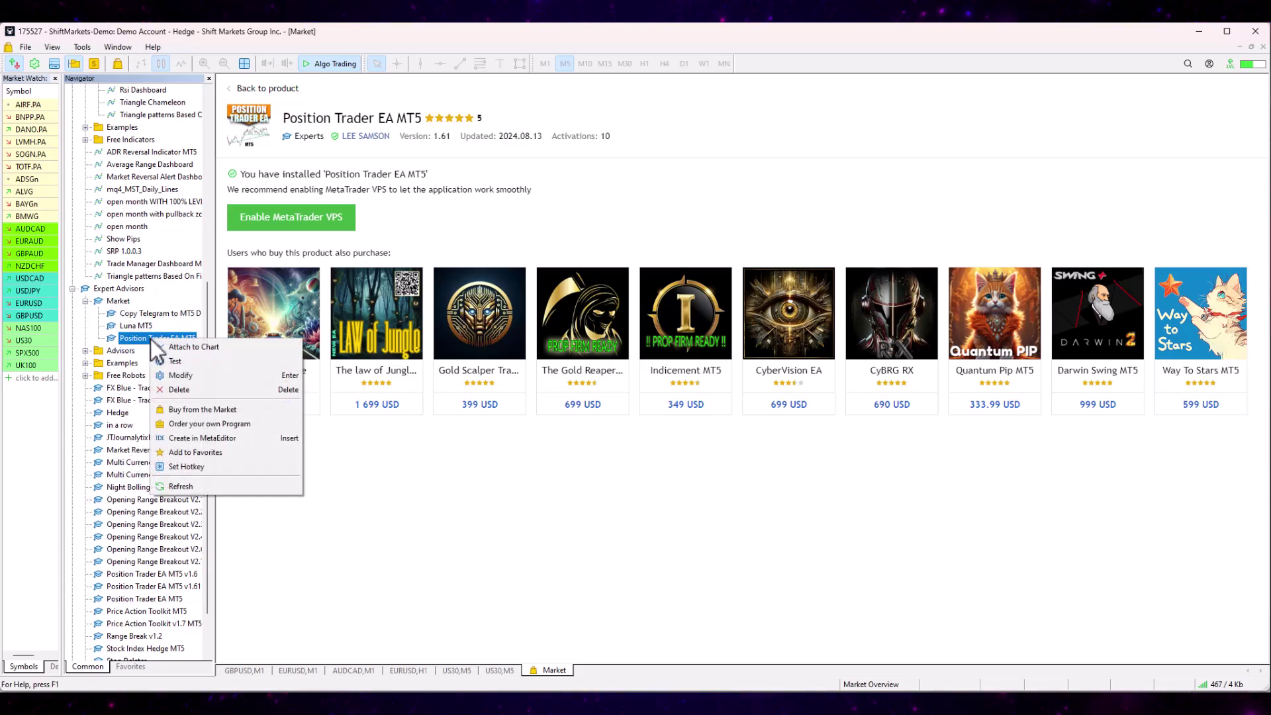
left_click(201, 365)
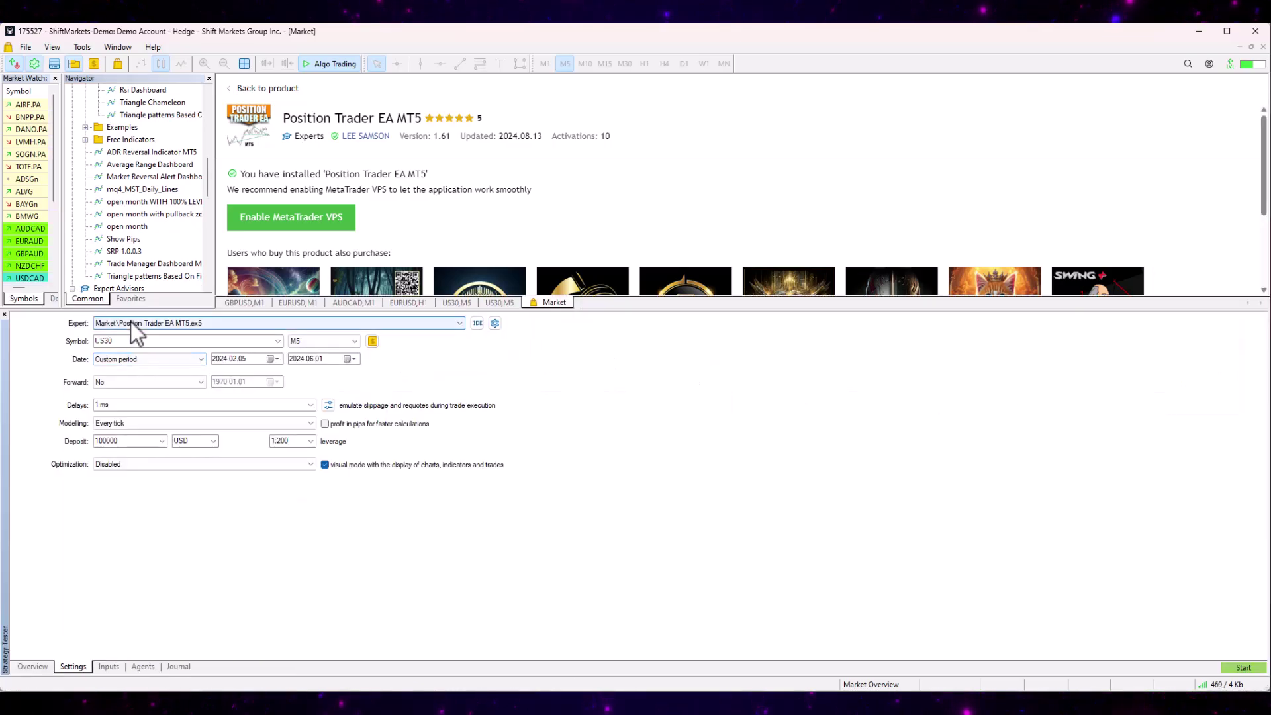
left_click(105, 666)
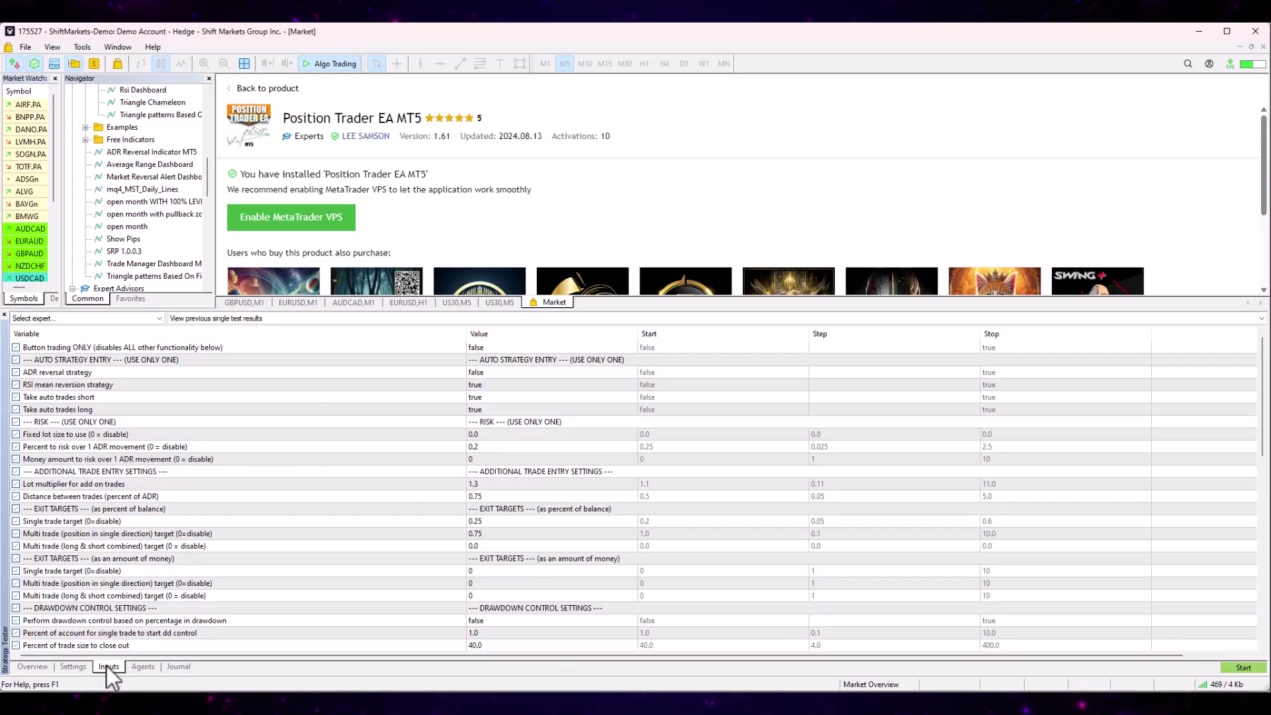
Browse for a saved settings file to load into the inputs, then cancel.
right_click(594, 395)
left_click(641, 403)
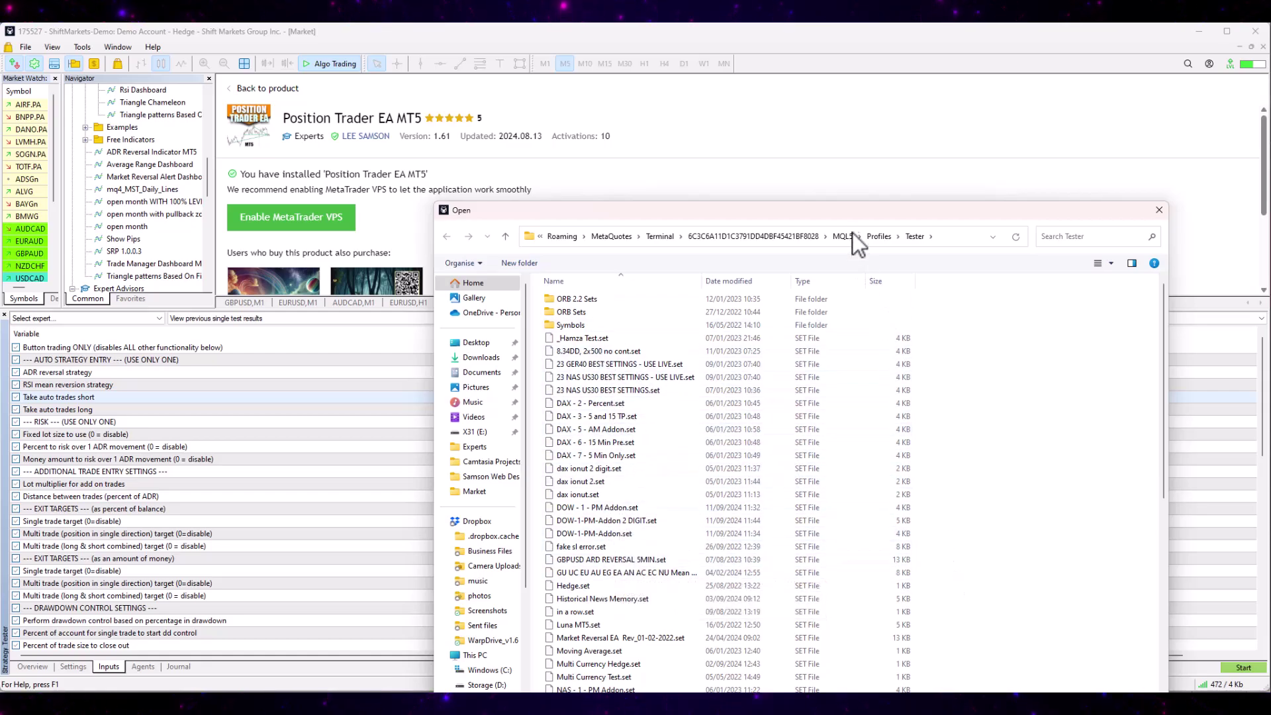
left_click_drag(840, 210, 768, 95)
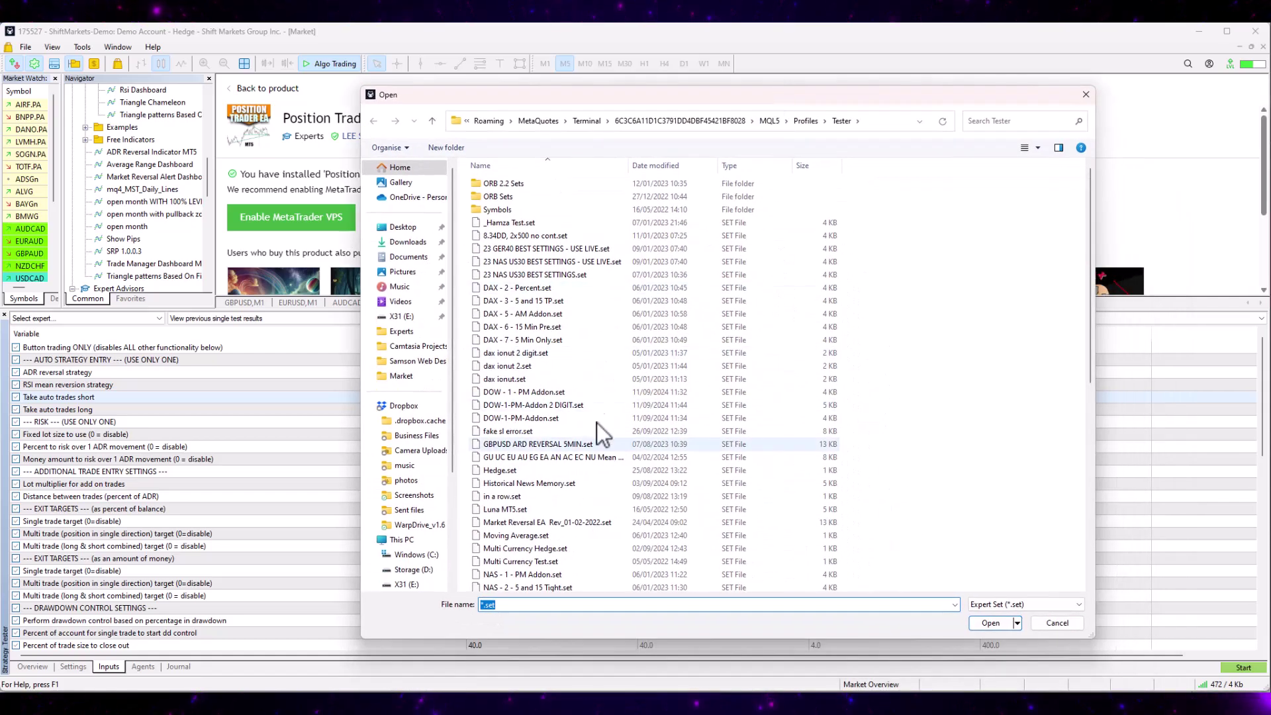
left_click(1057, 623)
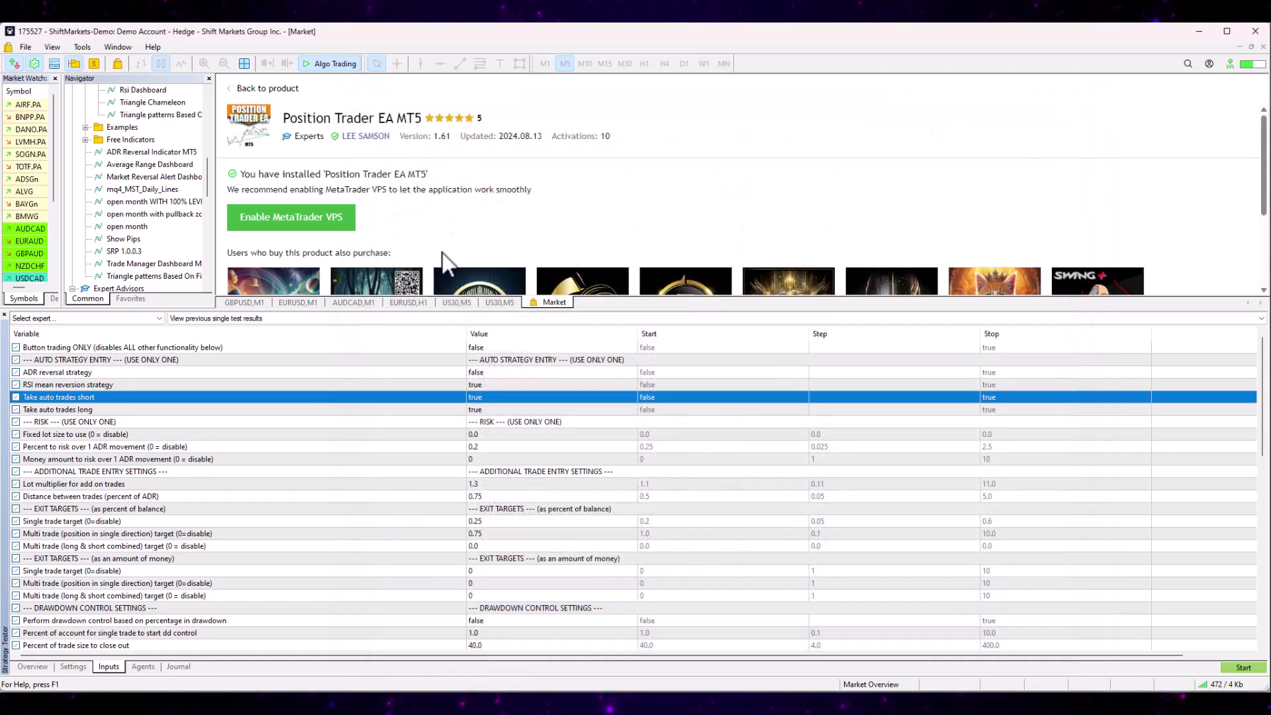
Close the Strategy Tester and go back to the EA's product page.
left_click(5, 316)
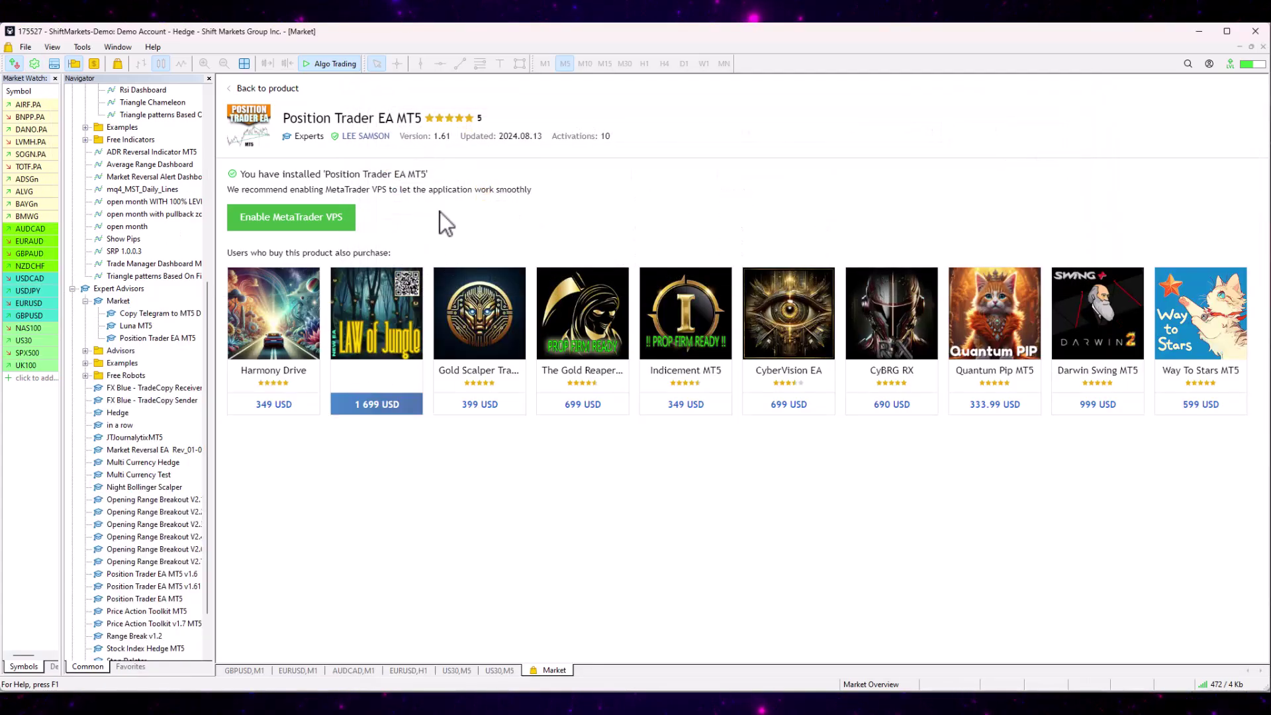
left_click(82, 47)
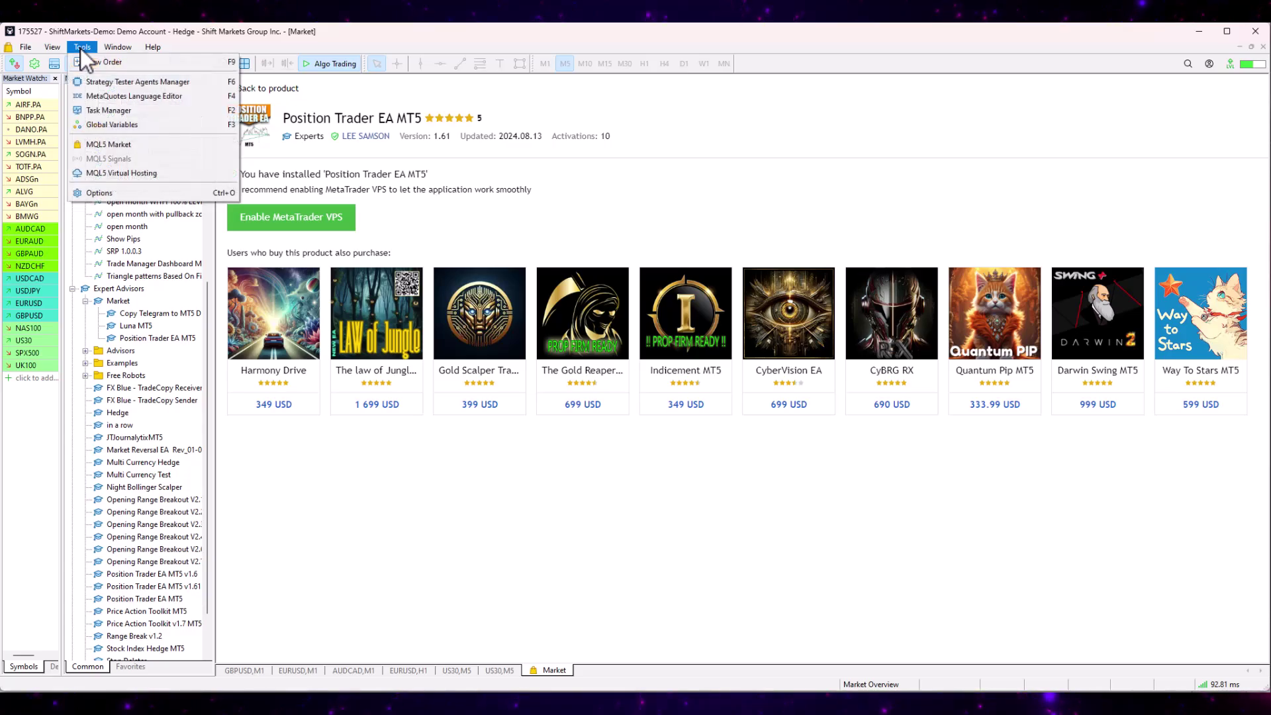
left_click(109, 143)
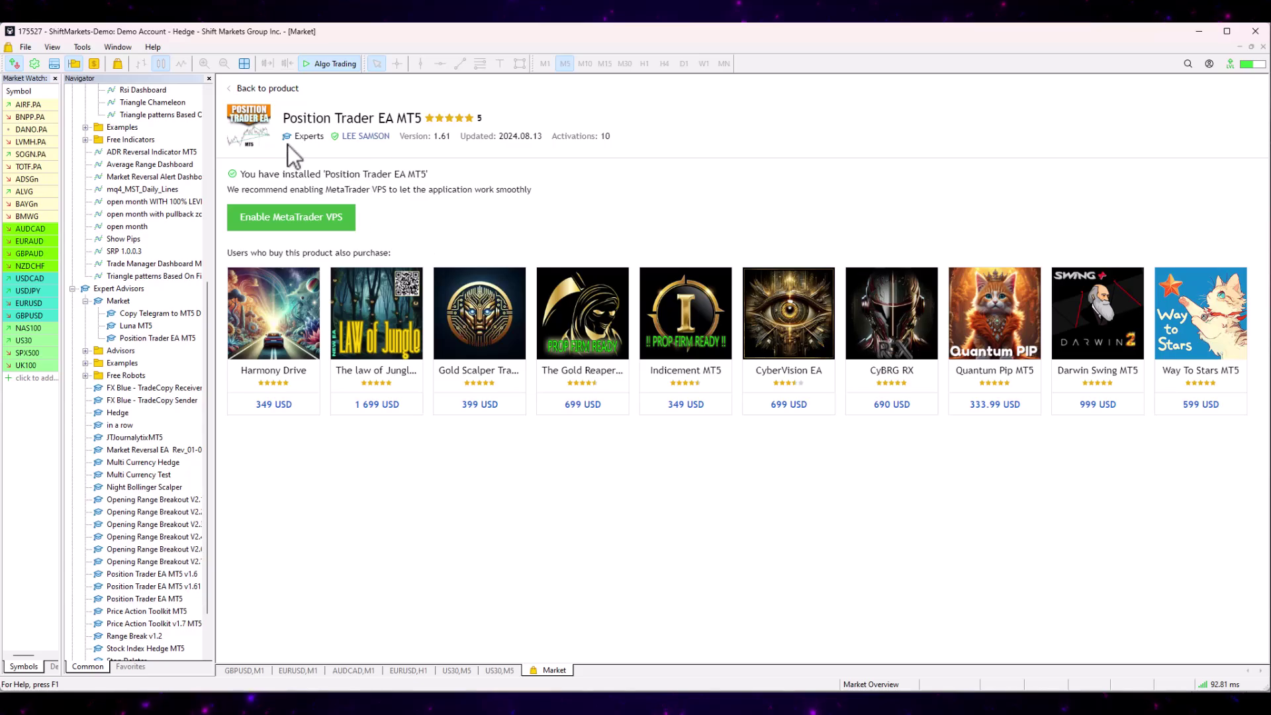
left_click(244, 93)
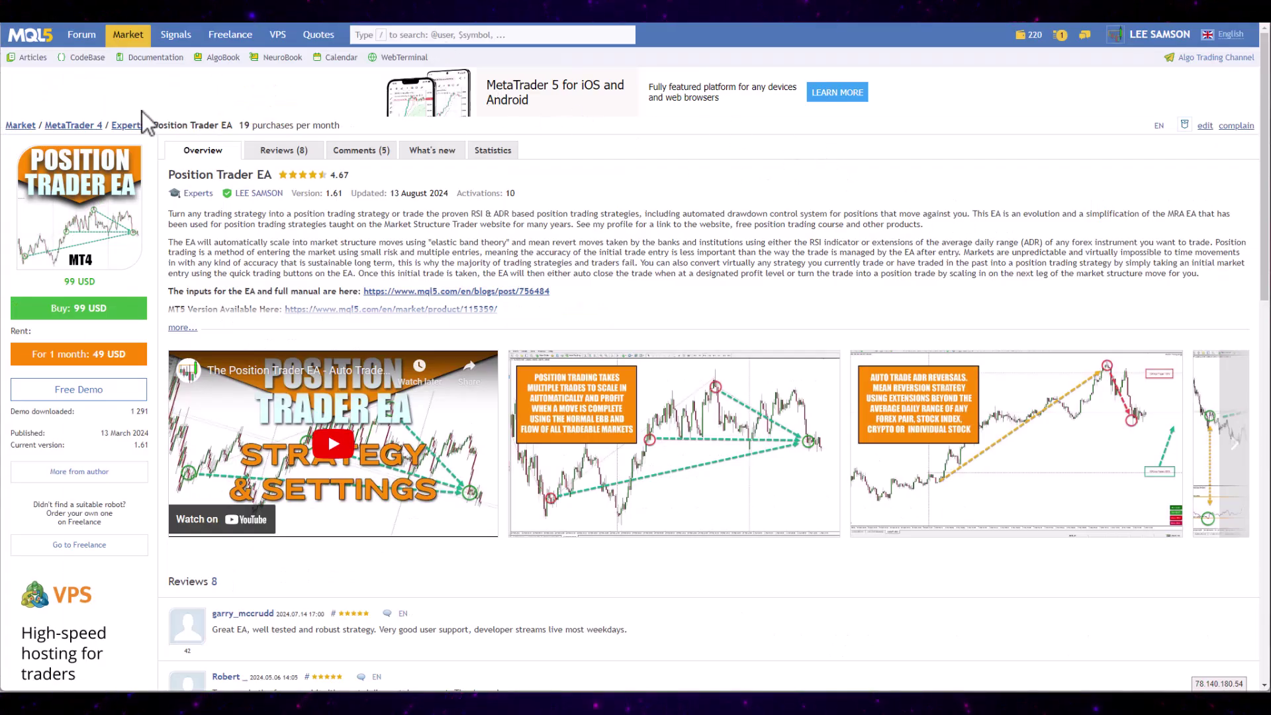
Switch the MQL5 Market listings to MetaTrader 4.
left_click(128, 36)
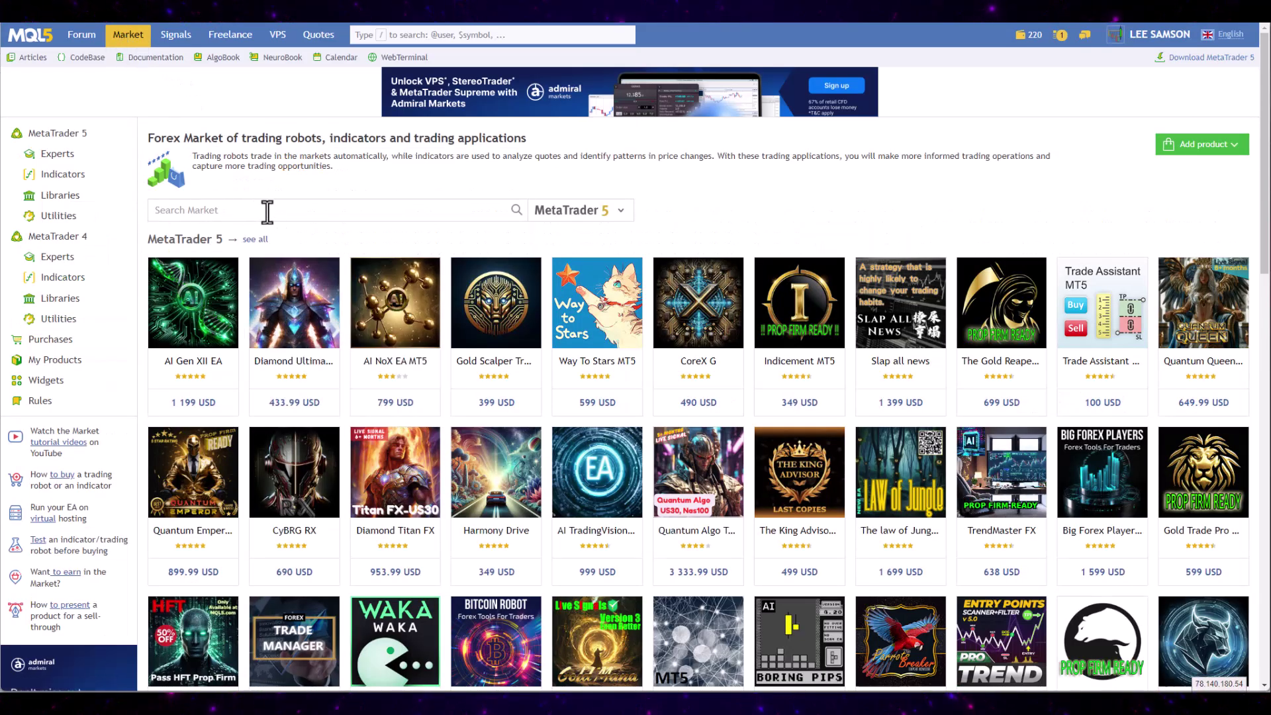
left_click(620, 213)
left_click(560, 240)
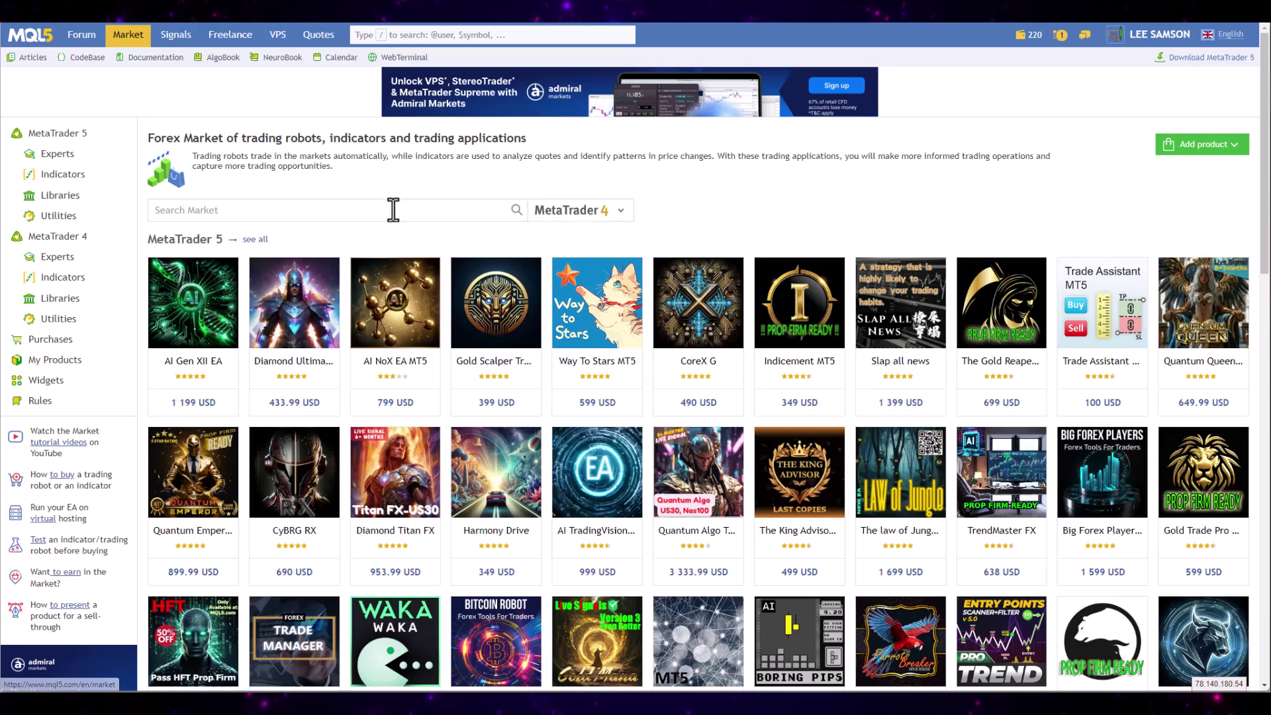
Search the Market for 'position trader ea' and open the MT4 product page.
left_click(395, 210)
type("pos")
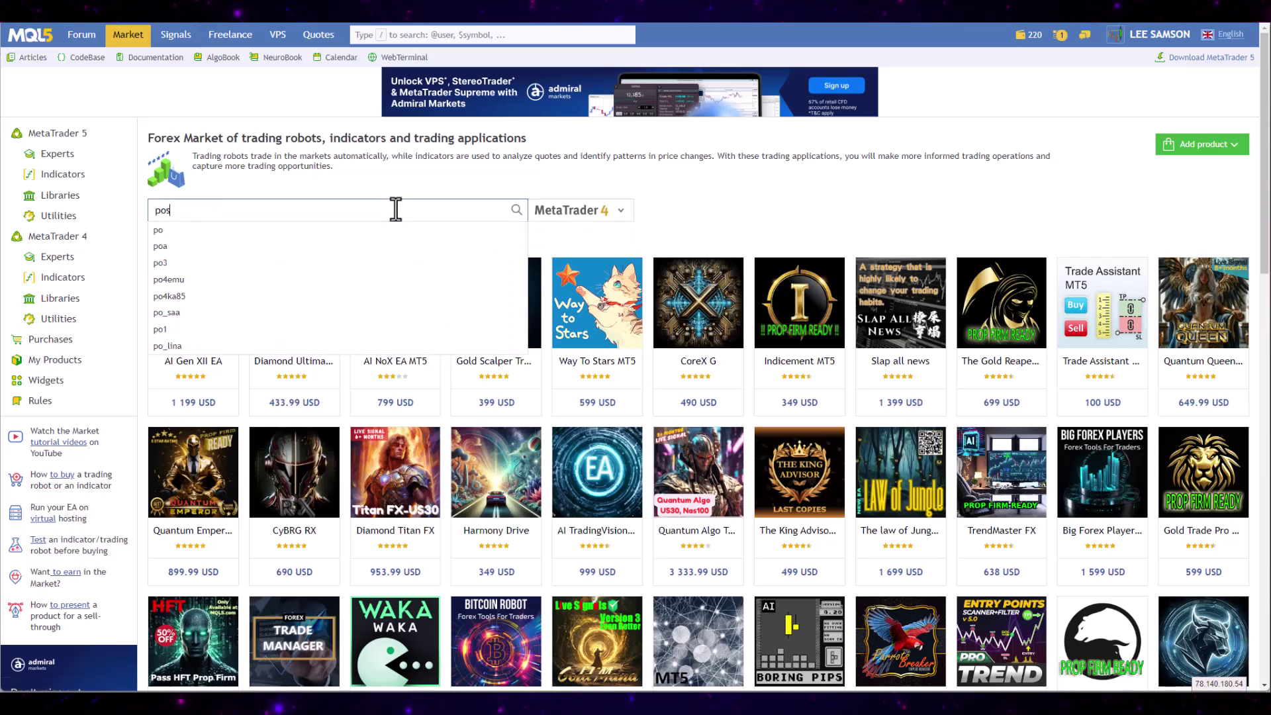
type("ition tra")
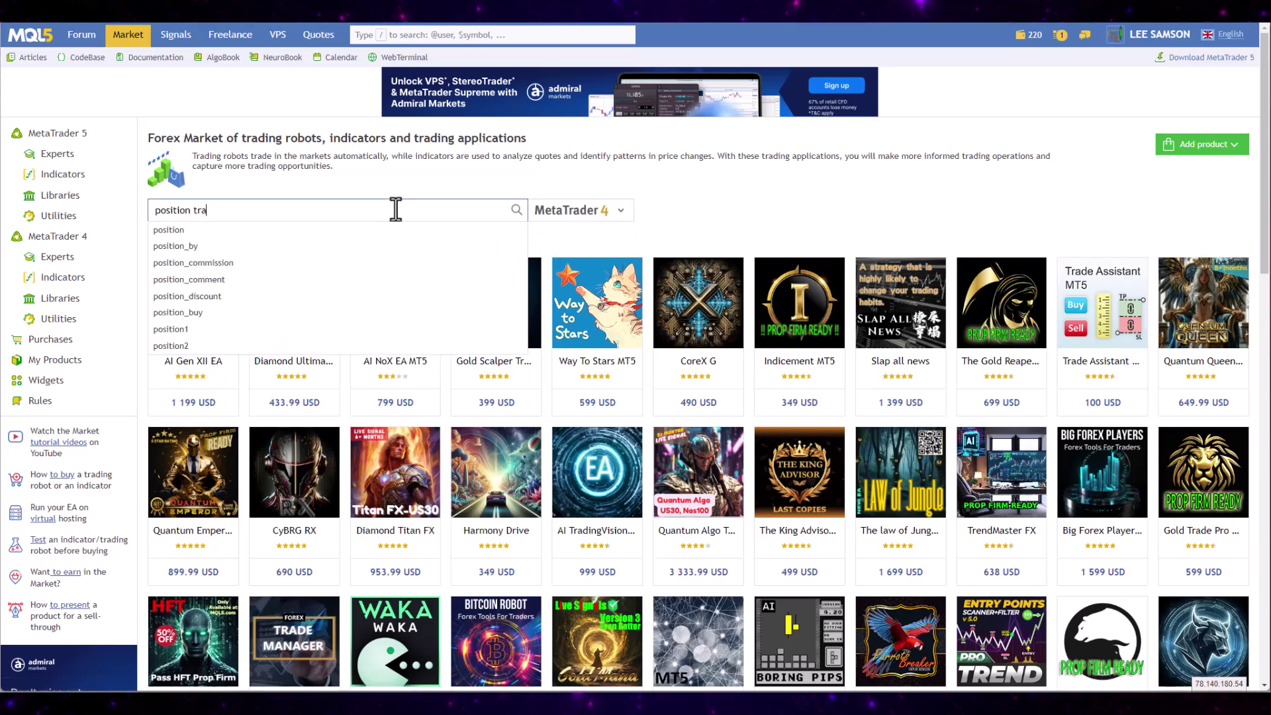
type("der ea")
key("Return")
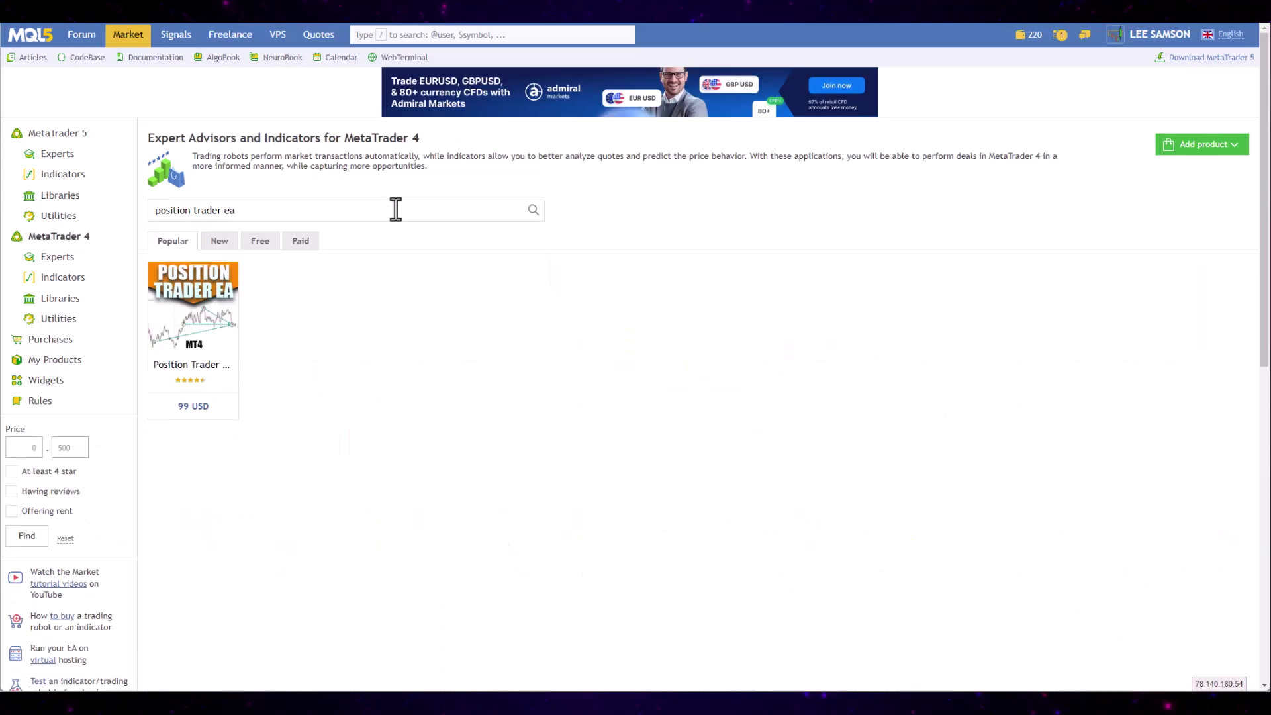
left_click(205, 301)
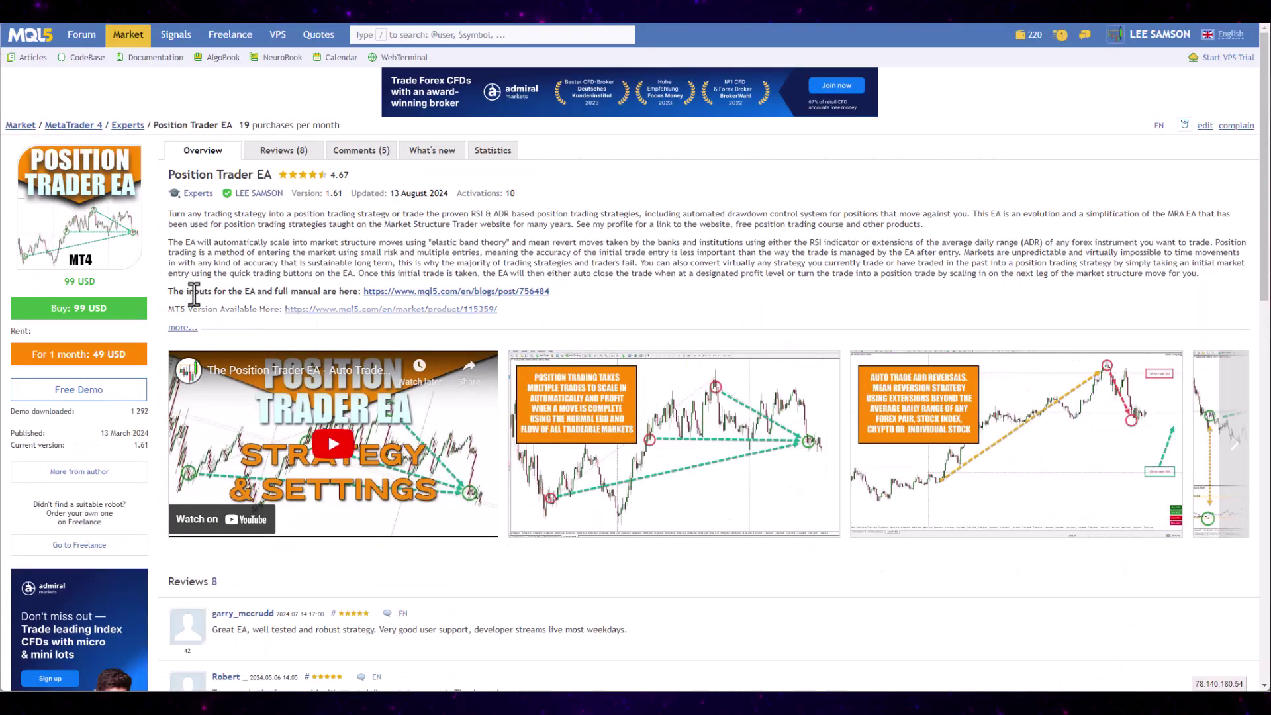